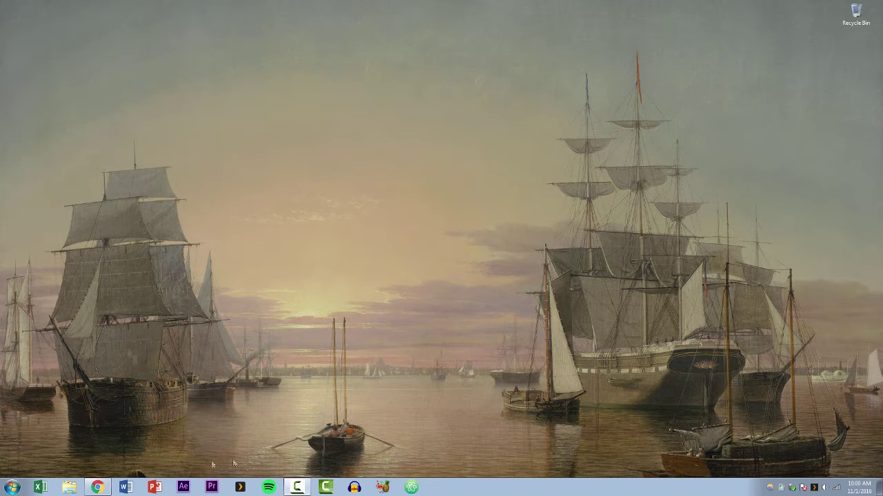
left_click(98, 487)
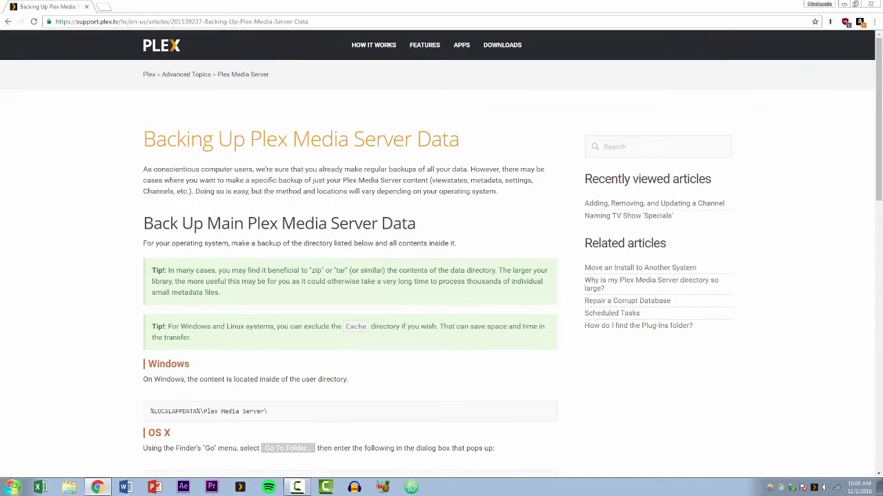
scroll(392, 198, "down", 6)
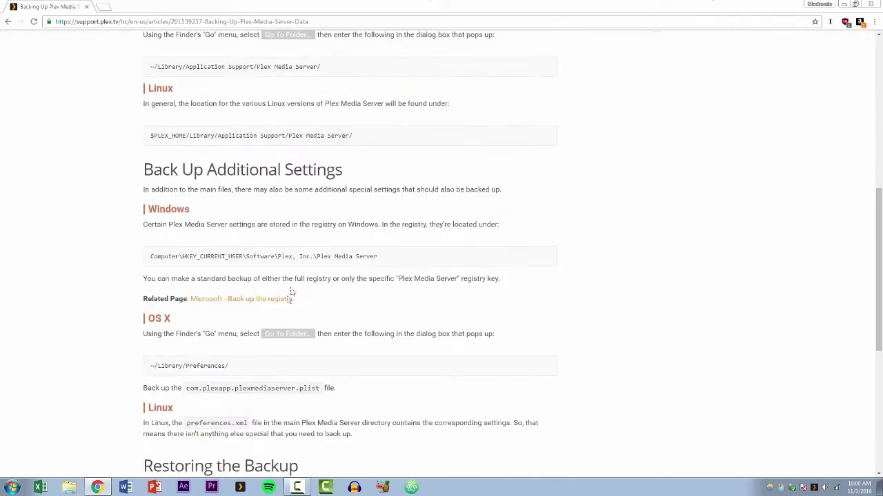
scroll(291, 295, "up", 6)
scroll(522, 290, "down", 7)
scroll(520, 295, "down", 4)
scroll(516, 282, "up", 12)
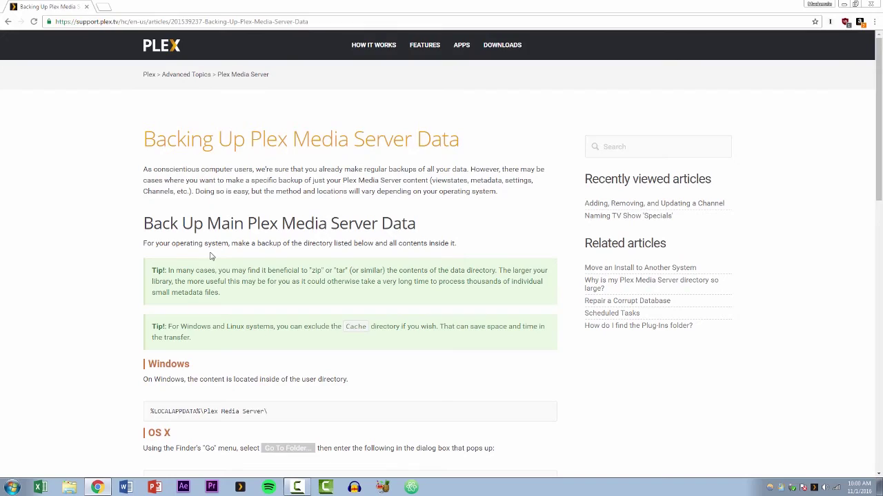
scroll(221, 248, "down", 5)
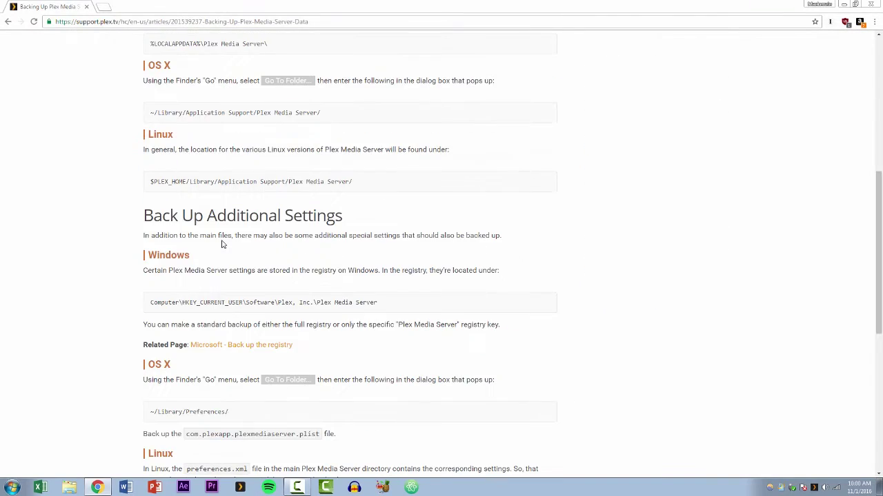
scroll(261, 286, "up", 6)
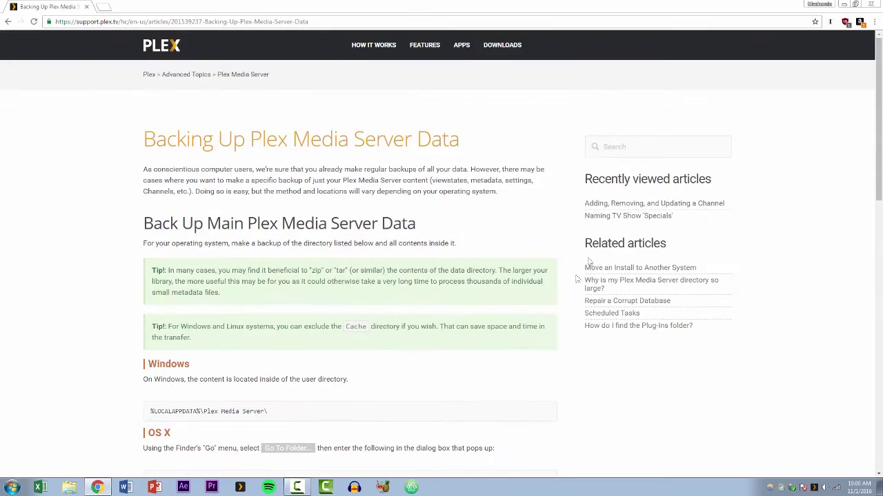
scroll(531, 300, "down", 5)
scroll(528, 306, "up", 6)
scroll(327, 239, "down", 1)
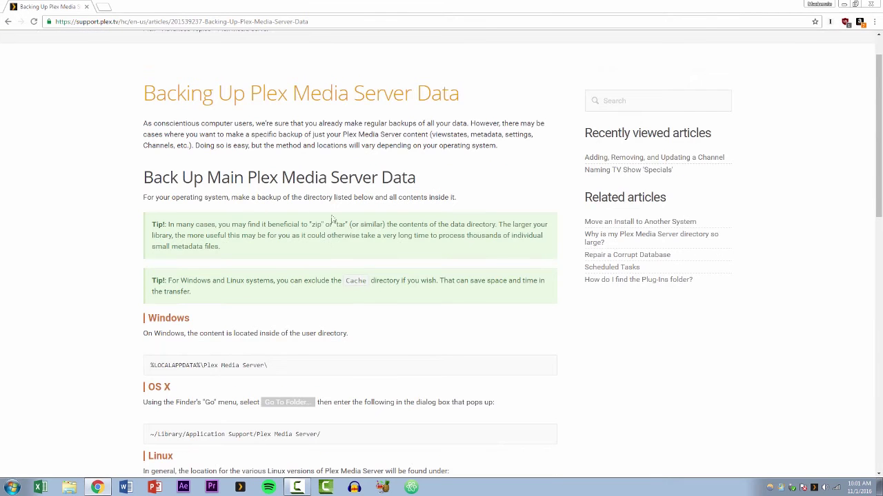
scroll(520, 300, "down", 2)
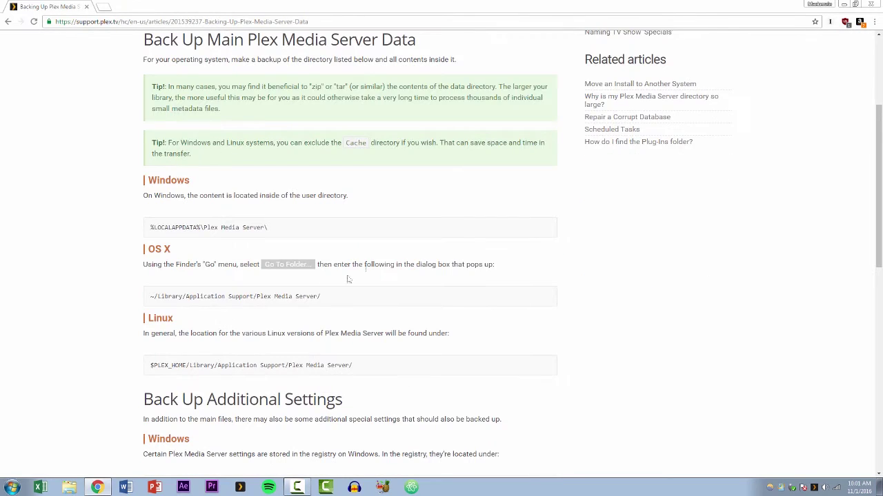
scroll(537, 373, "up", 3)
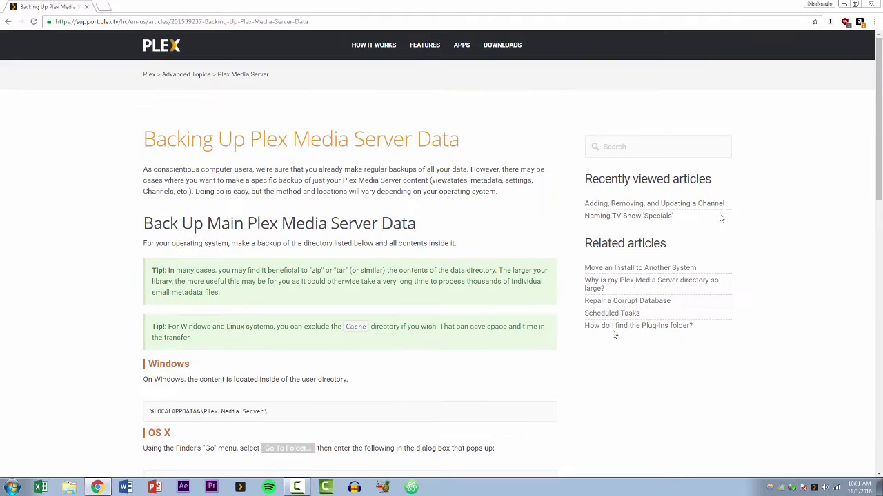
Step: Minimize Chrome with the Plex backup article so the desktop shows
left_click(844, 4)
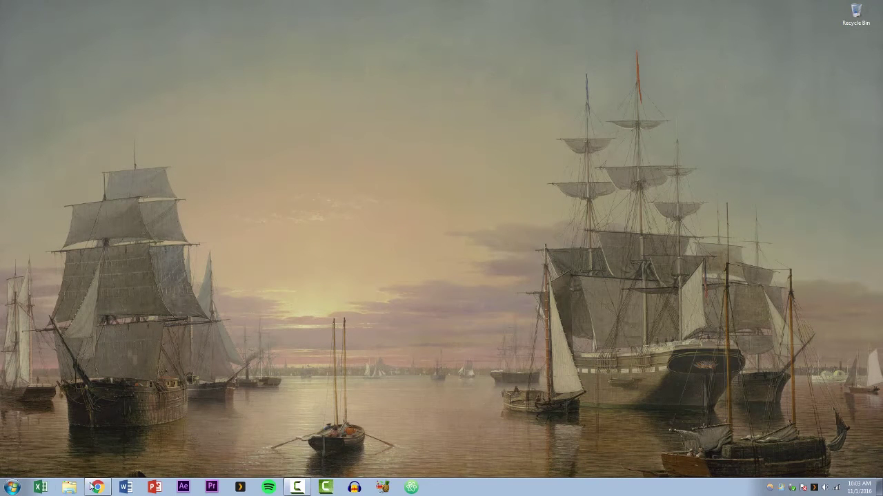
Step: Browse WD MY BOOK (E:) > Movies > Plex, looking through the Film and TV folders
left_click(69, 488)
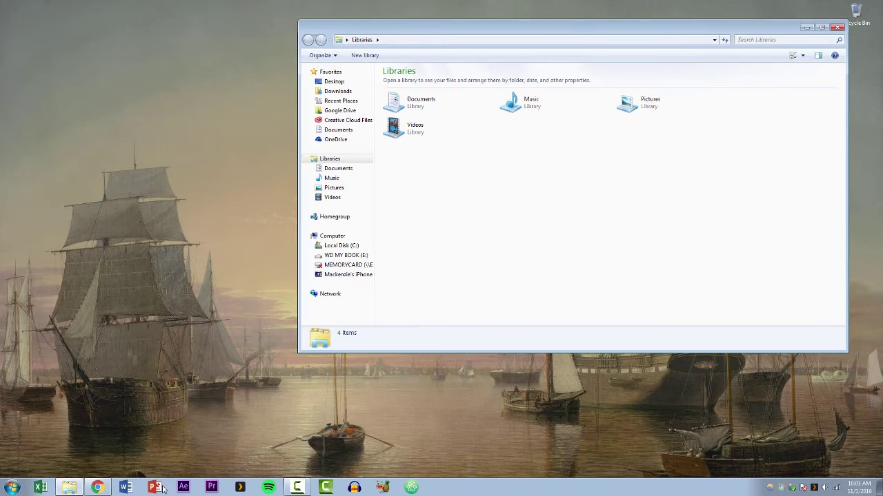
left_click(343, 257)
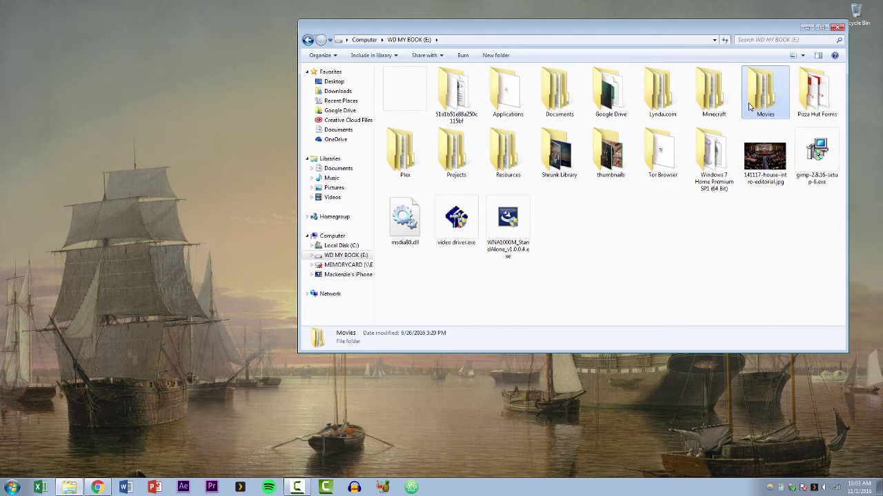
double_click(749, 105)
double_click(459, 93)
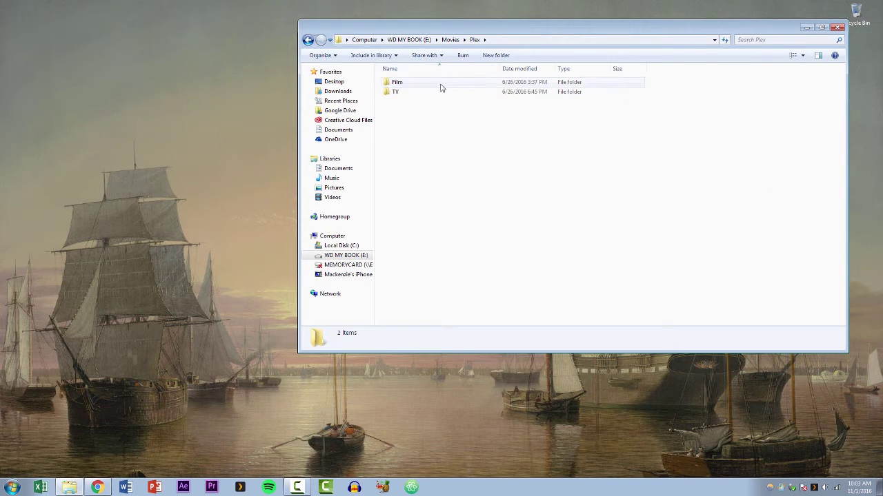
double_click(451, 82)
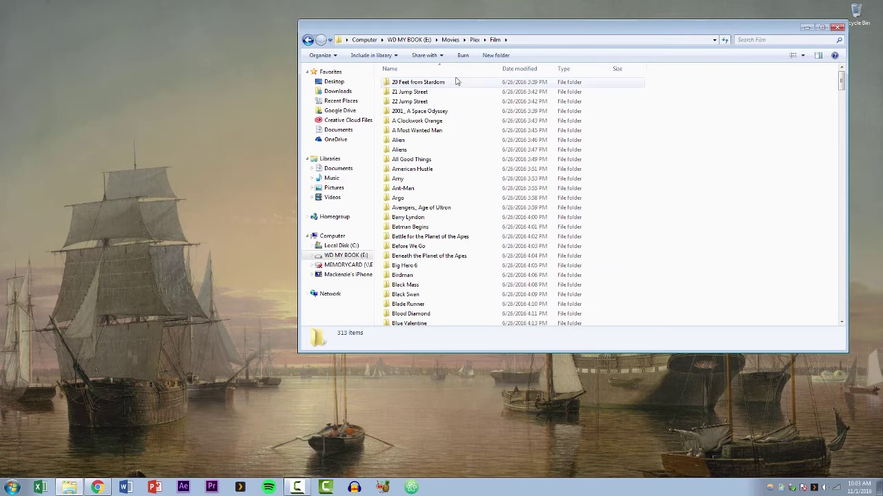
scroll(506, 225, "down", 20)
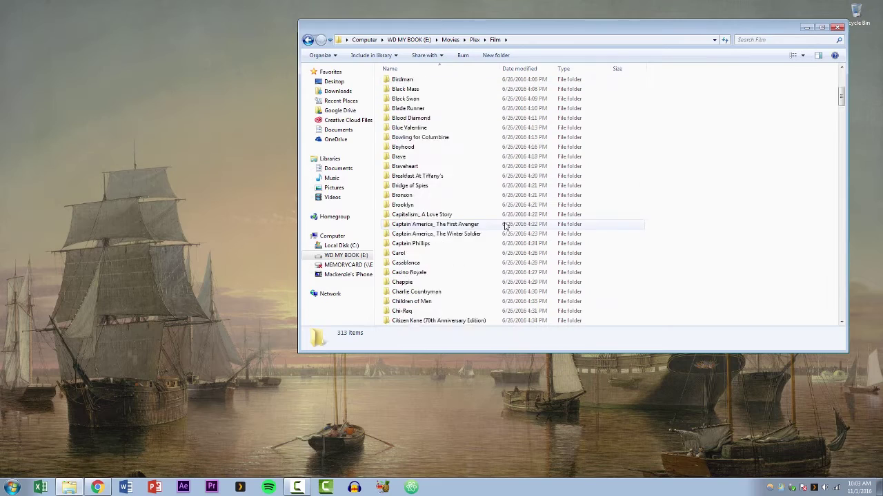
left_click(840, 318)
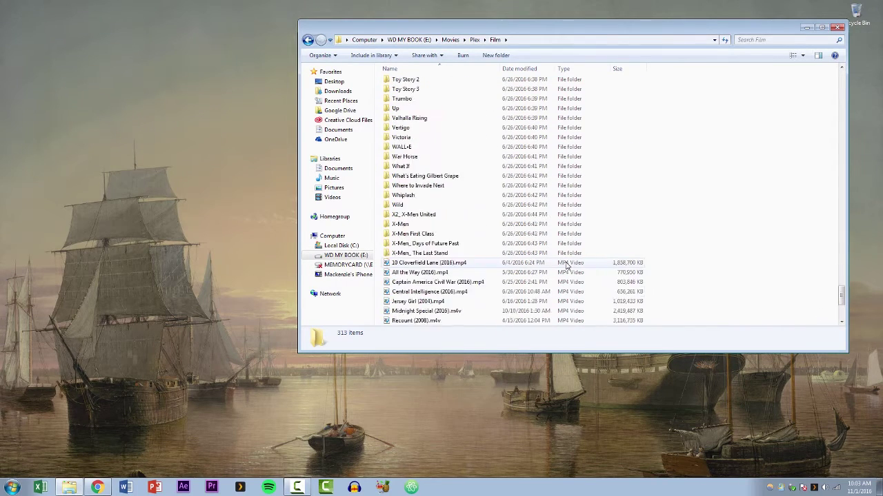
scroll(566, 265, "down", 5)
left_click(474, 40)
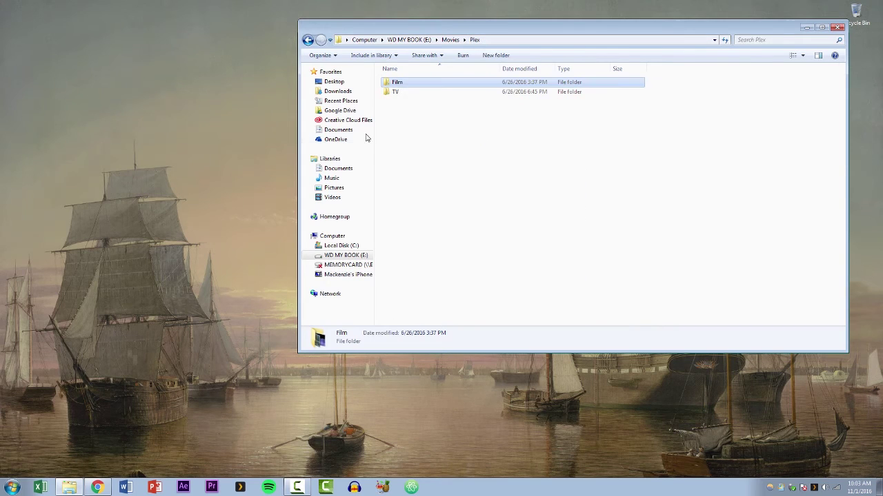
double_click(407, 93)
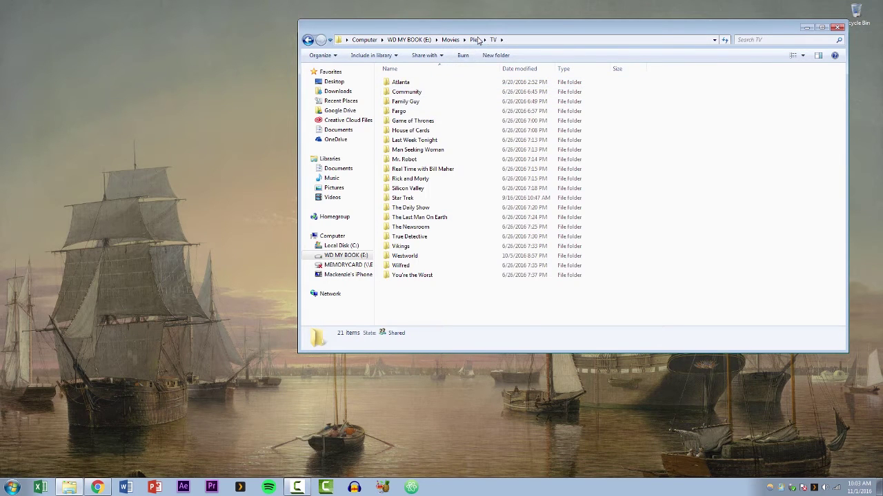
left_click(475, 40)
Step: Select Film and TV, check Local Disk (C:), return to E:, and move the window left
key("ctrl+a")
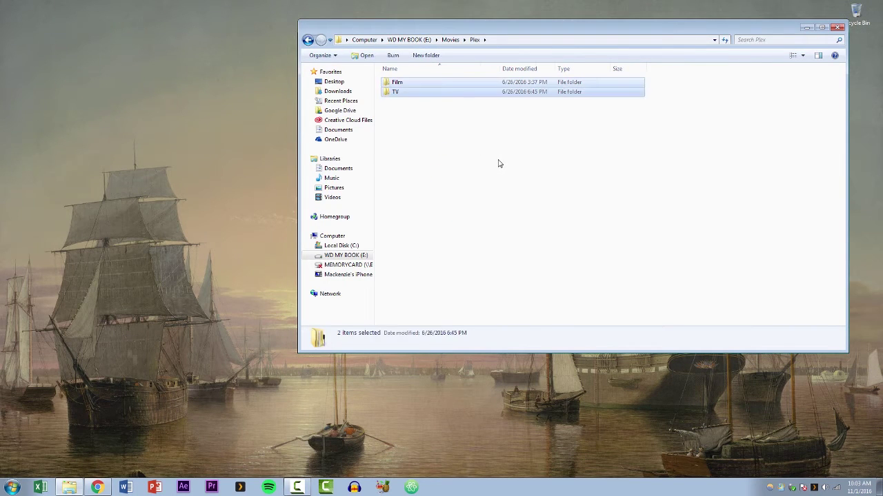
left_click(346, 255)
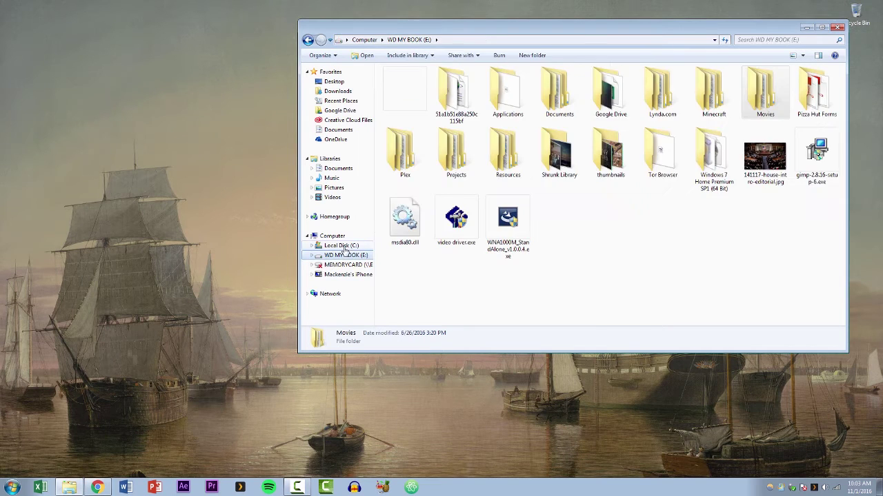
left_click(341, 245)
scroll(463, 331, "down", 3)
scroll(510, 200, "up", 3)
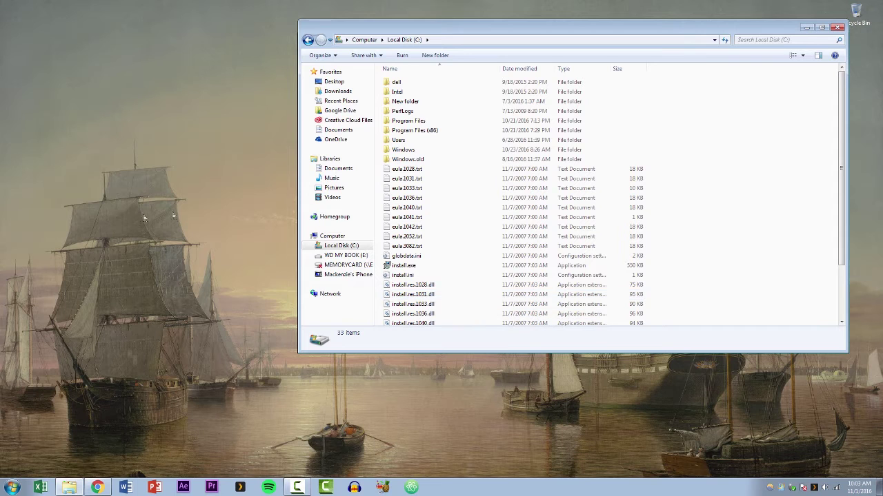
left_click(346, 255)
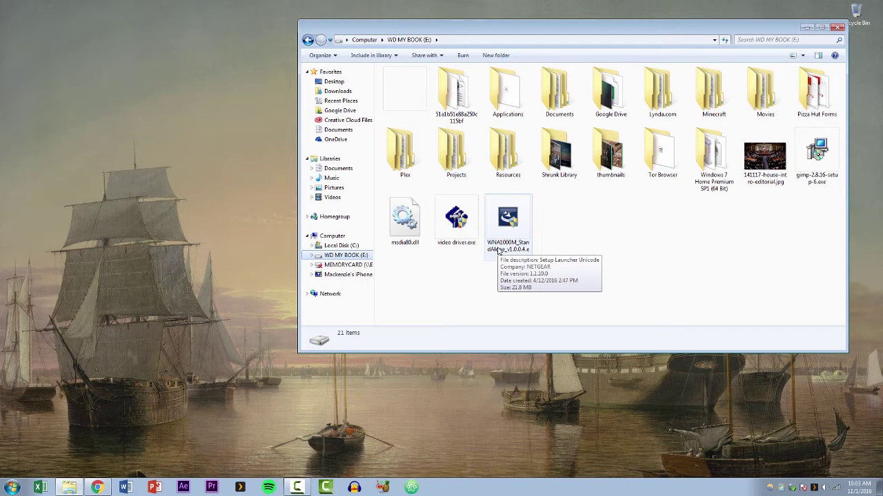
left_click_drag(441, 30, 190, 65)
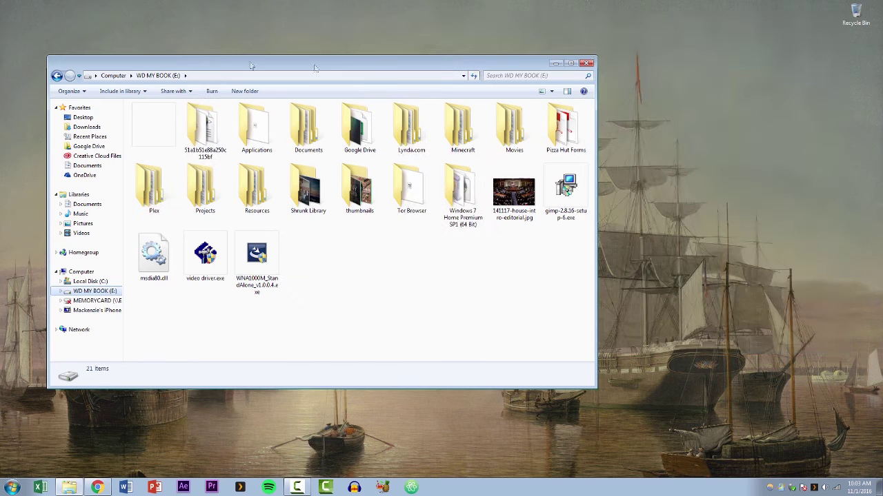
Step: Close Explorer and create a desktop folder named HARD DRIVE BACKUP
left_click(587, 61)
right_click(435, 107)
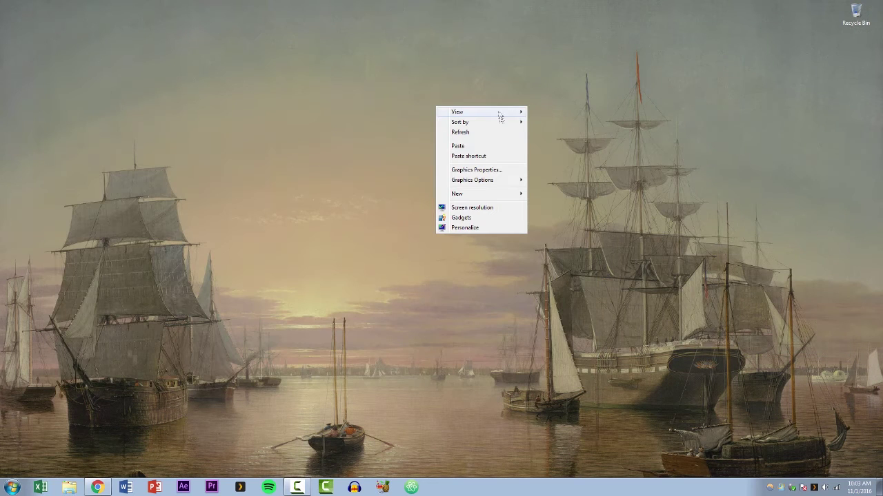
mouse_move(492, 197)
left_click(556, 199)
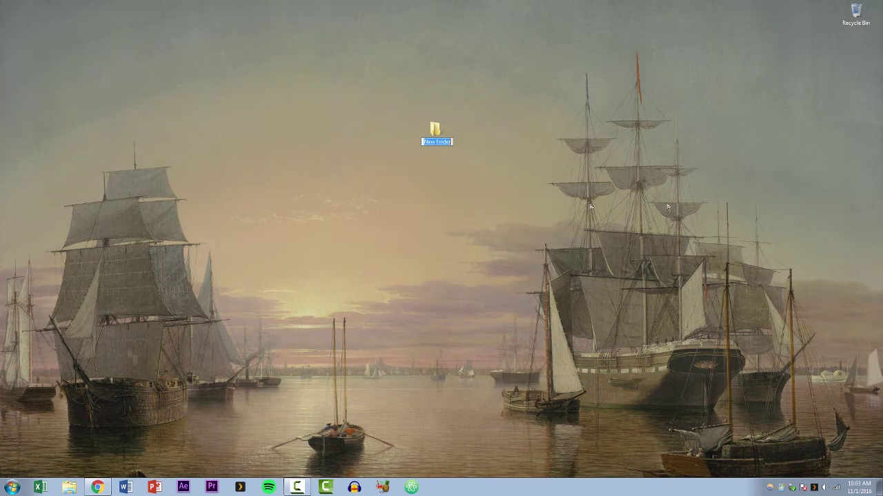
type("HARD DRIVE P")
key("BackSpace")
type("BACKUP")
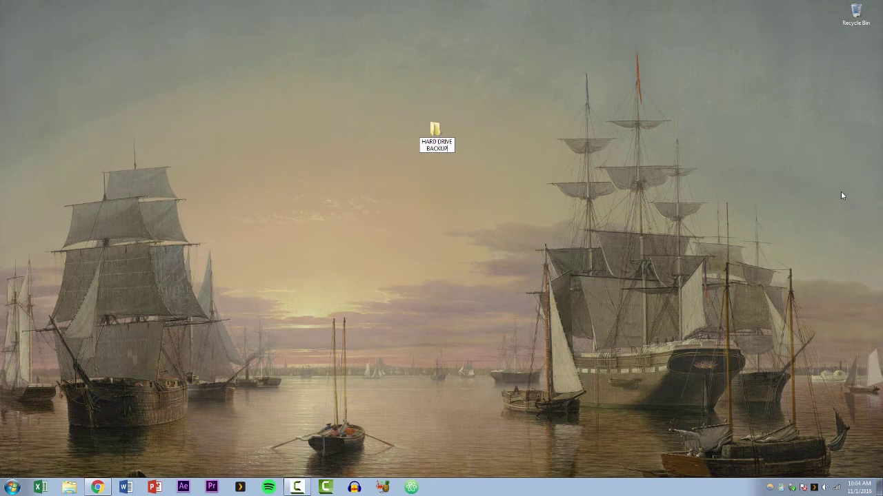
key("Return")
Step: Open HARD DRIVE BACKUP and create a subfolder named Files inside it
double_click(436, 126)
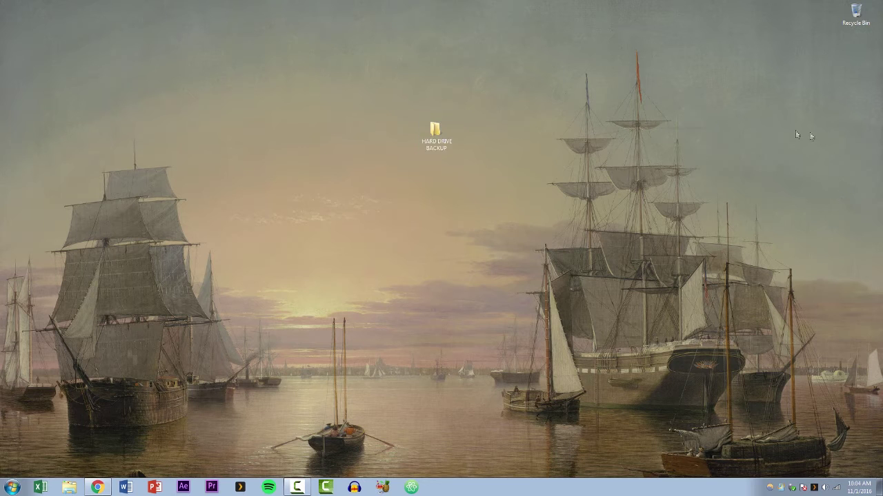
double_click(225, 66)
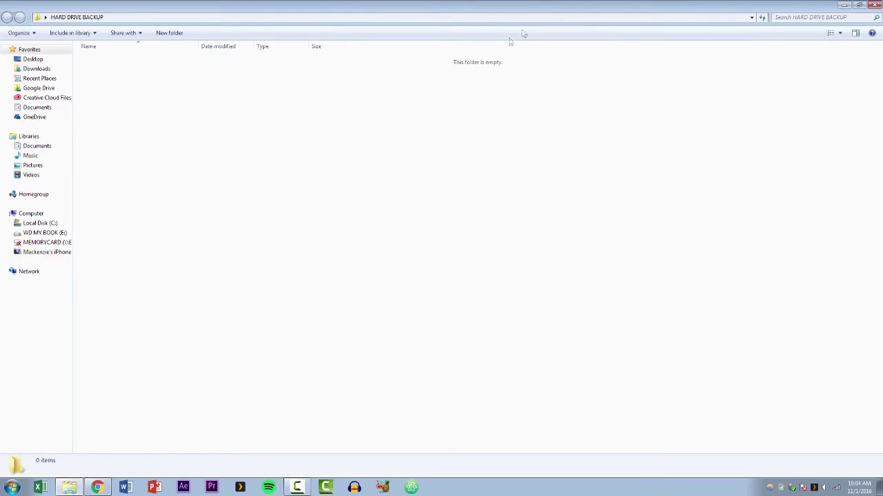
double_click(530, 8)
right_click(341, 161)
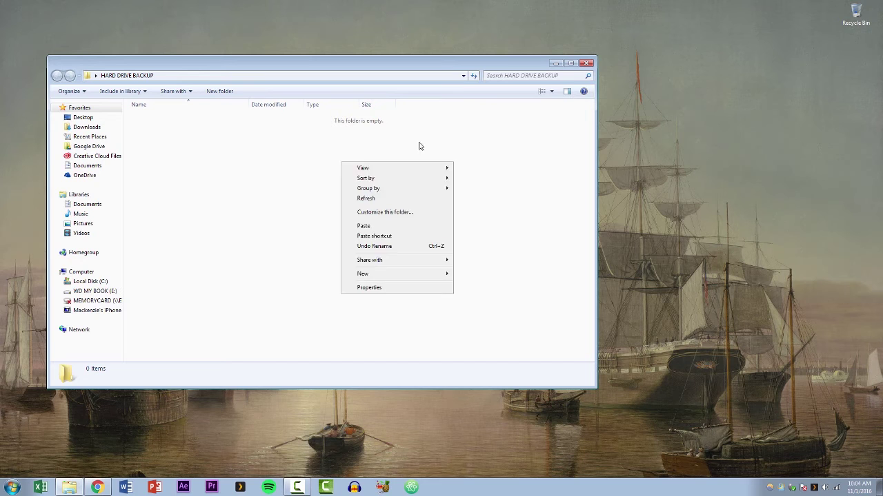
right_click(389, 161)
mouse_move(335, 274)
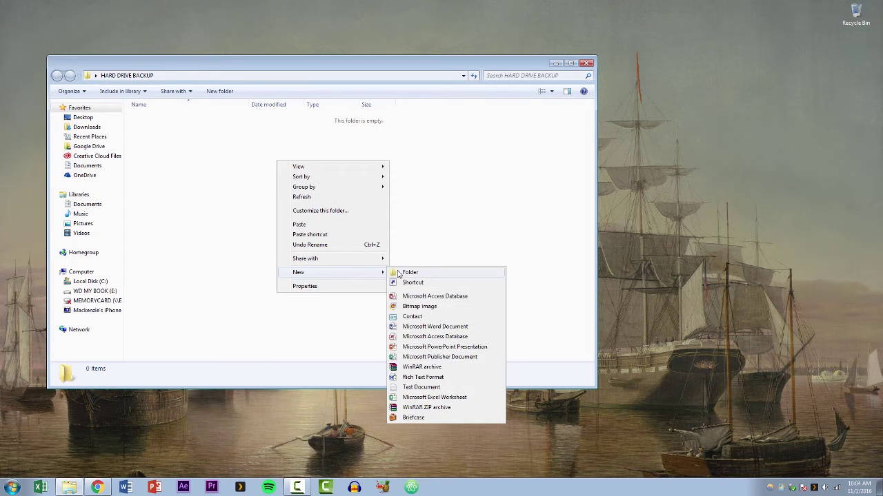
left_click(397, 274)
type("Files")
key("Return")
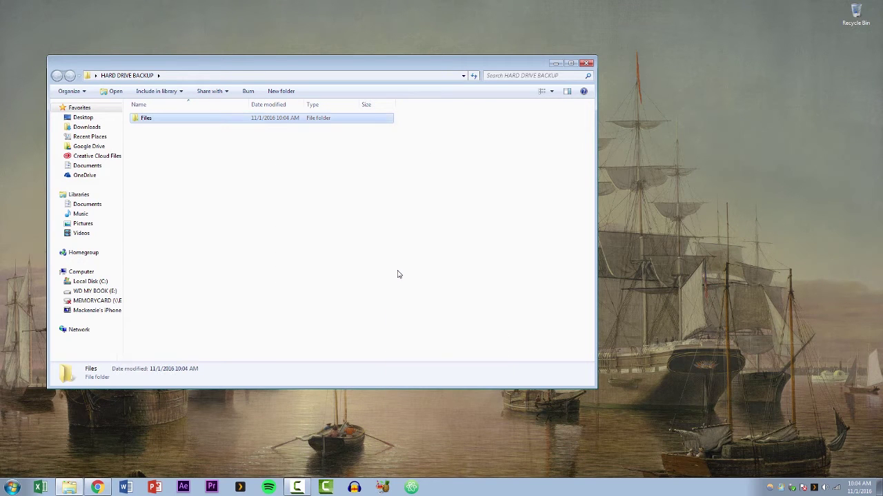
Step: Create a second subfolder named Plex Backup Settings with Ctrl+Shift+N
key("ctrl+shift+n")
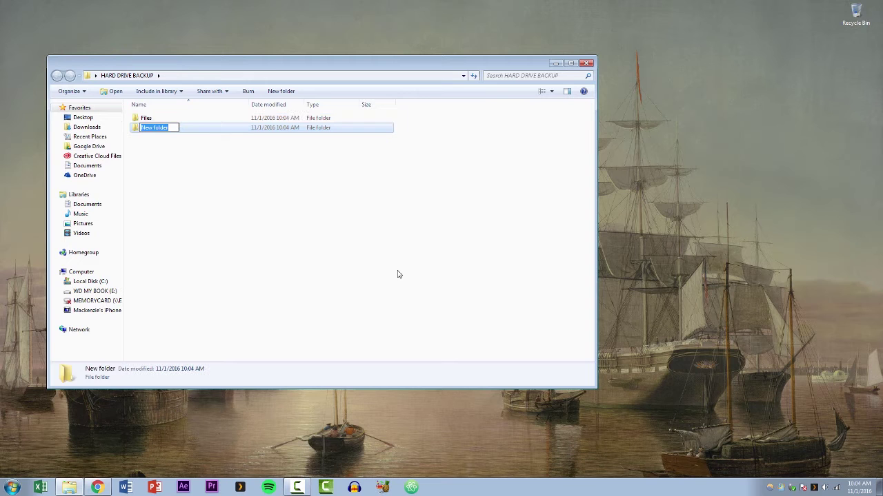
type("Plex Backup Setti")
type("ngs")
key("Return")
left_click(397, 275)
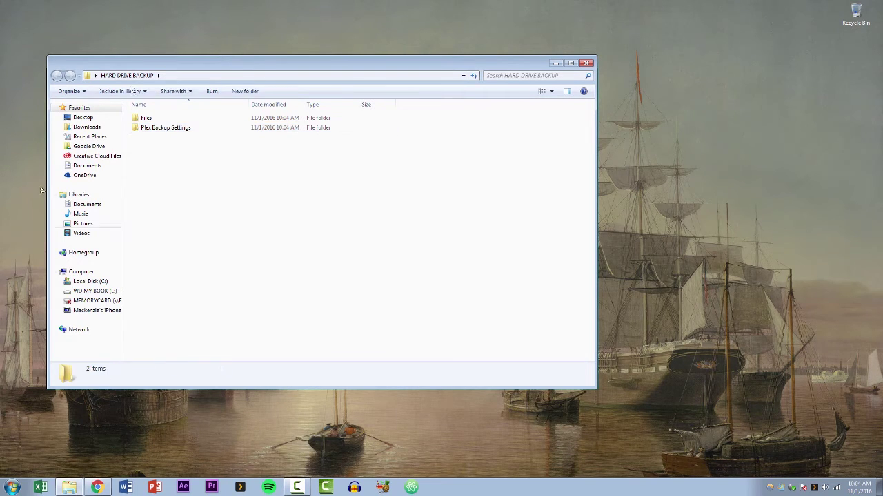
Step: Open Files, then open a second window on the WD MY BOOK (E:) Movies folder
double_click(175, 118)
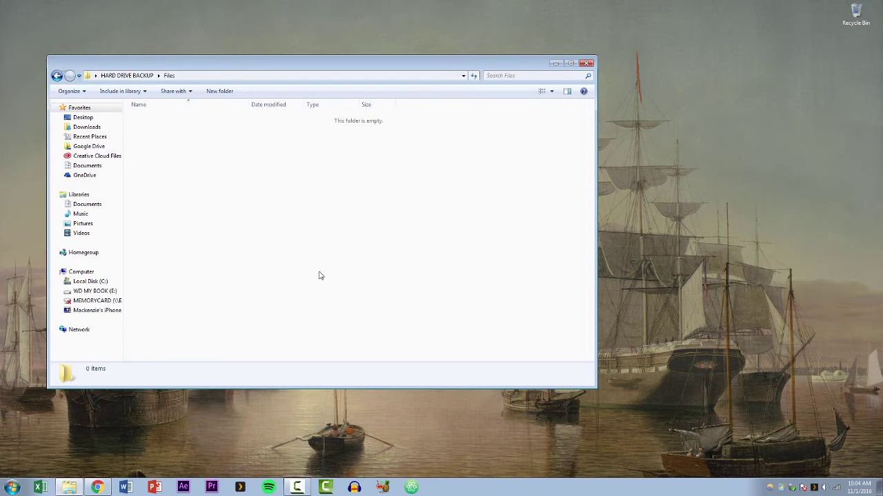
key("ctrl+n")
left_click_drag(200, 81, 647, 75)
left_click(555, 296)
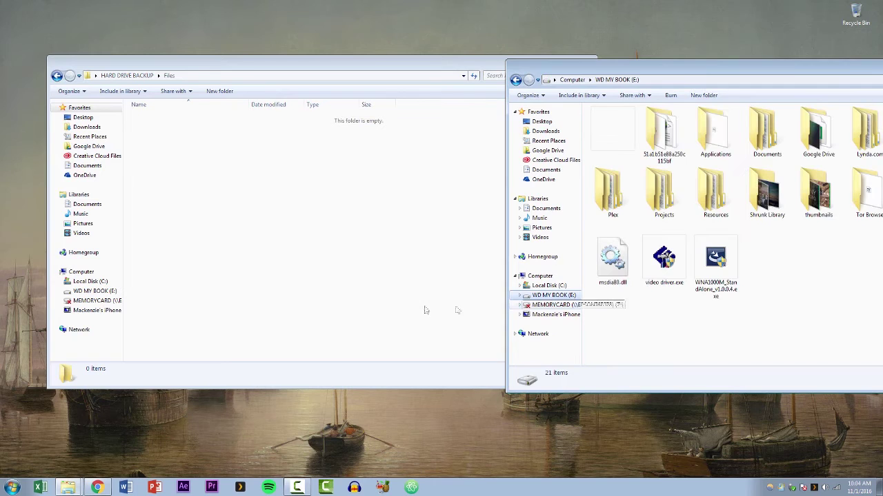
left_click_drag(794, 72, 584, 69)
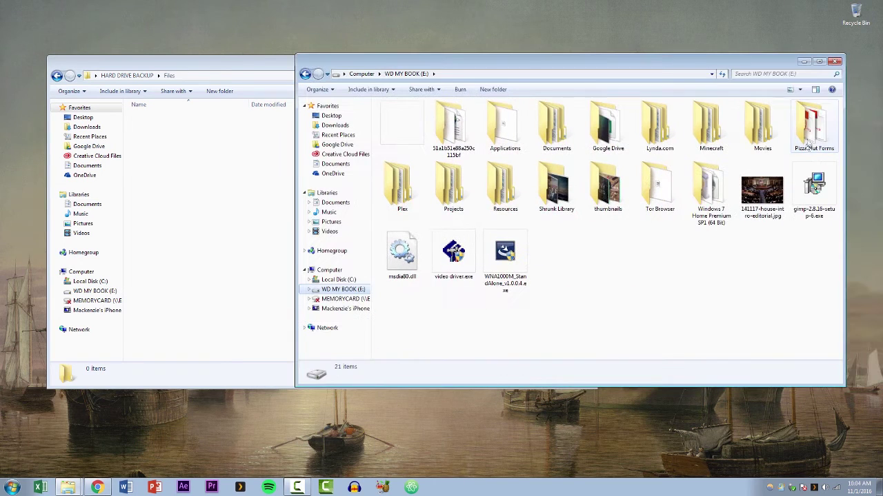
double_click(762, 126)
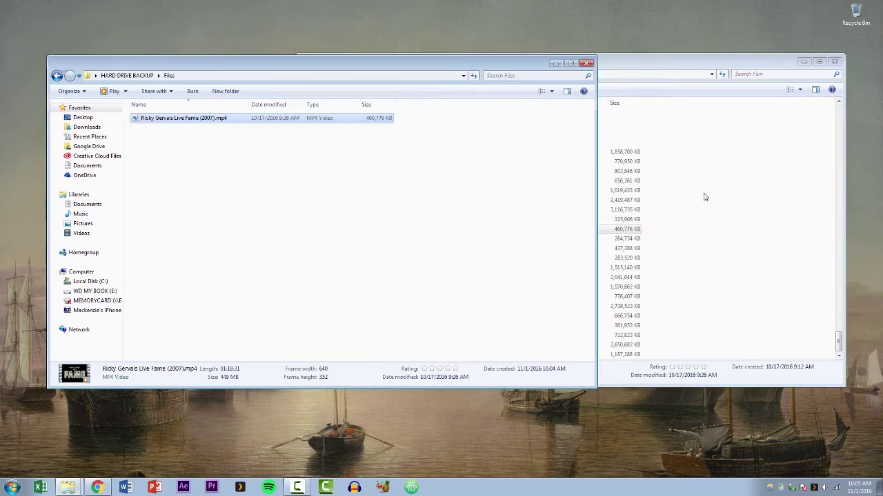
left_click(704, 198)
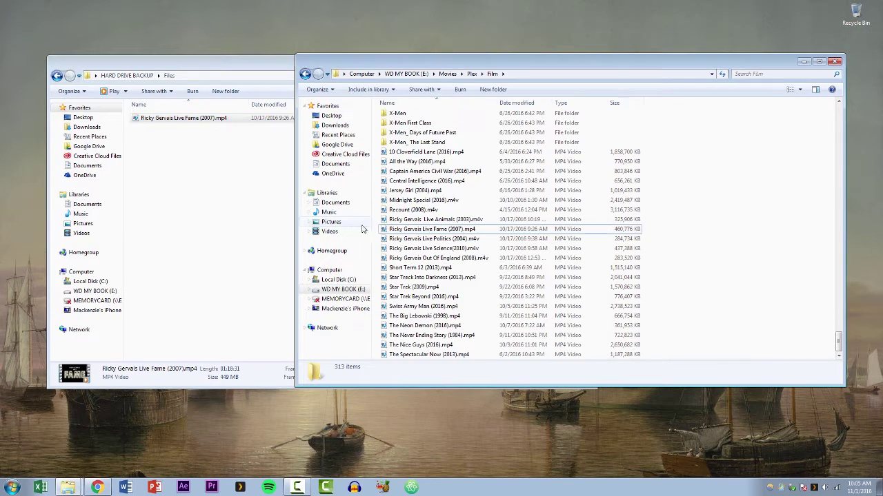
left_click(331, 223)
Step: Open Plex Backup Settings, close the Pictures window, and move the backup window top-right
left_click(276, 207)
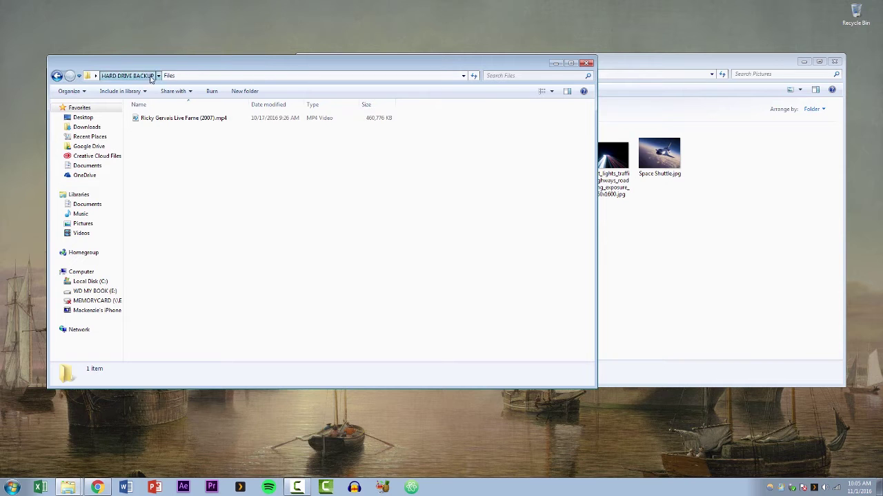
left_click(149, 76)
left_click(182, 128)
double_click(183, 129)
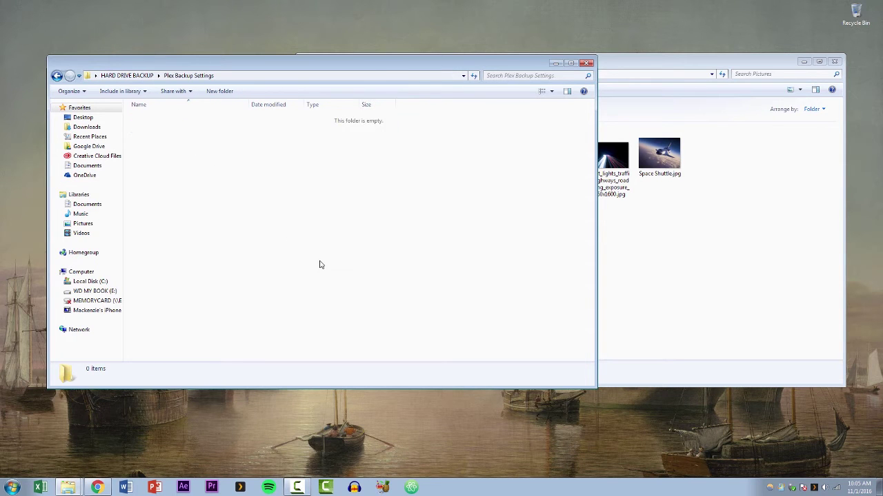
left_click(707, 218)
left_click(835, 61)
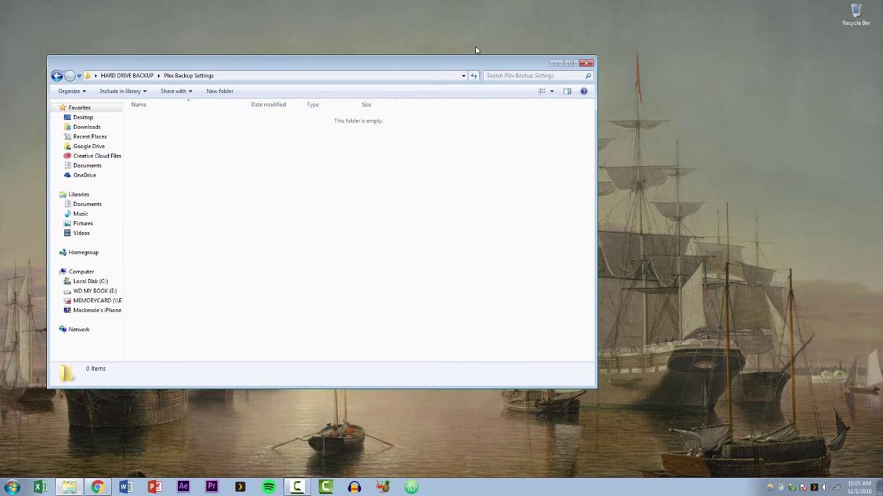
left_click_drag(423, 63, 683, 21)
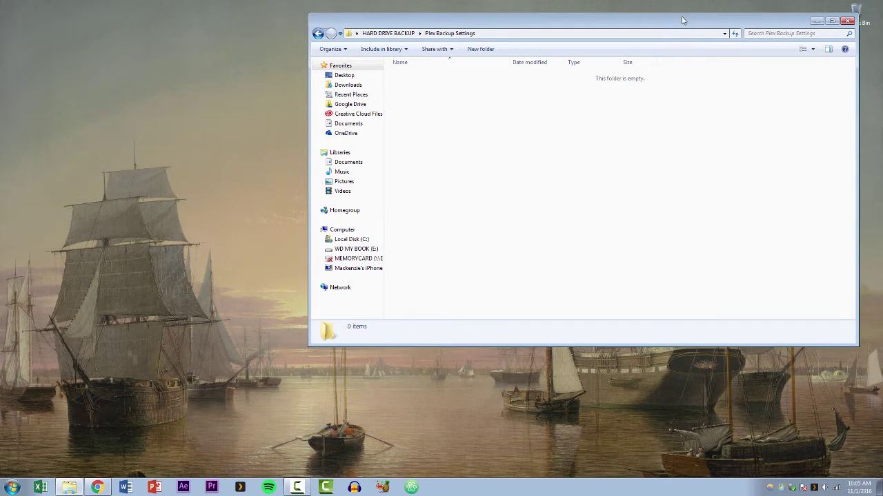
Step: Dismiss the Start menu and bring the Chrome Plex help article forward
key("super")
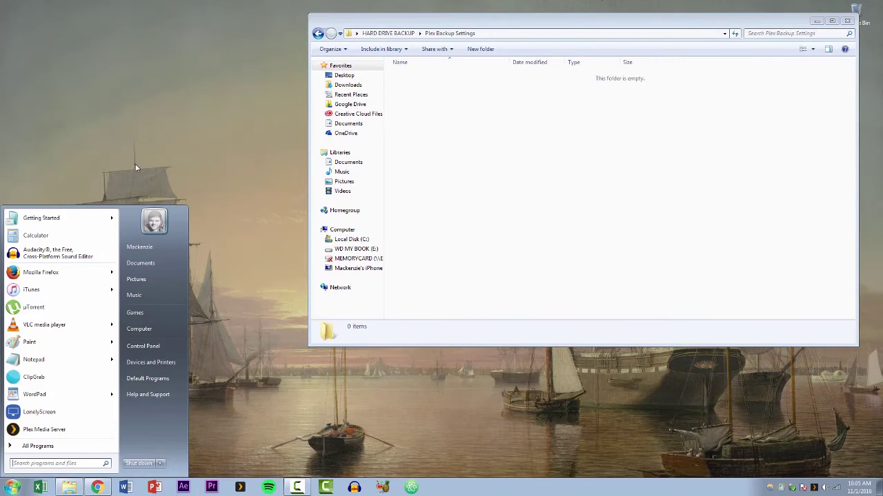
left_click(127, 198)
key("super")
left_click(223, 227)
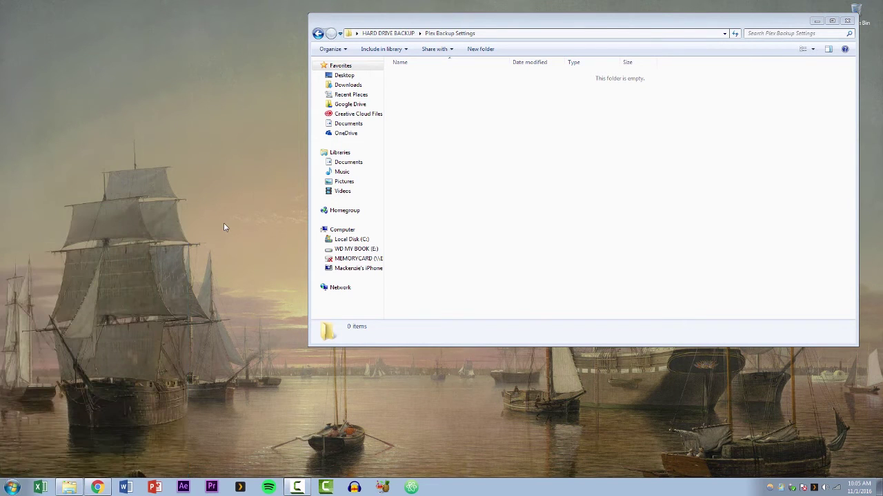
left_click(99, 489)
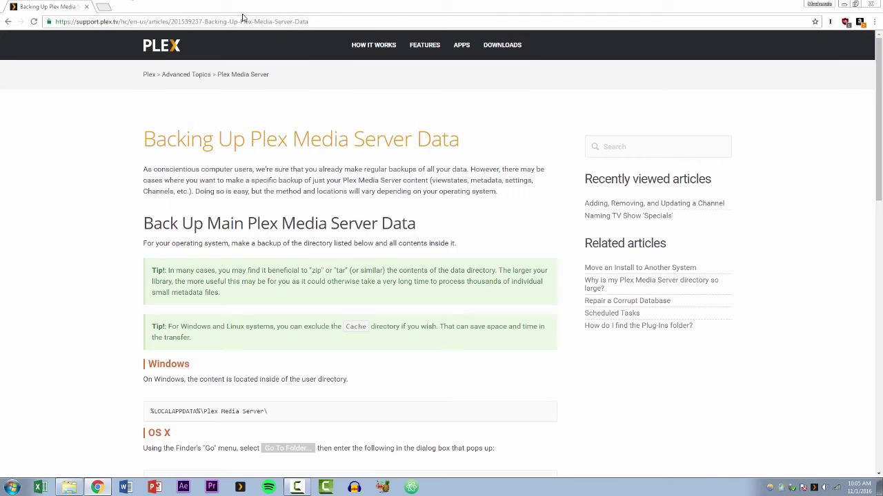
Step: Search 'how to find app data folder' in a new tab and open the hidden-folders result
left_click(104, 7)
type("how to ")
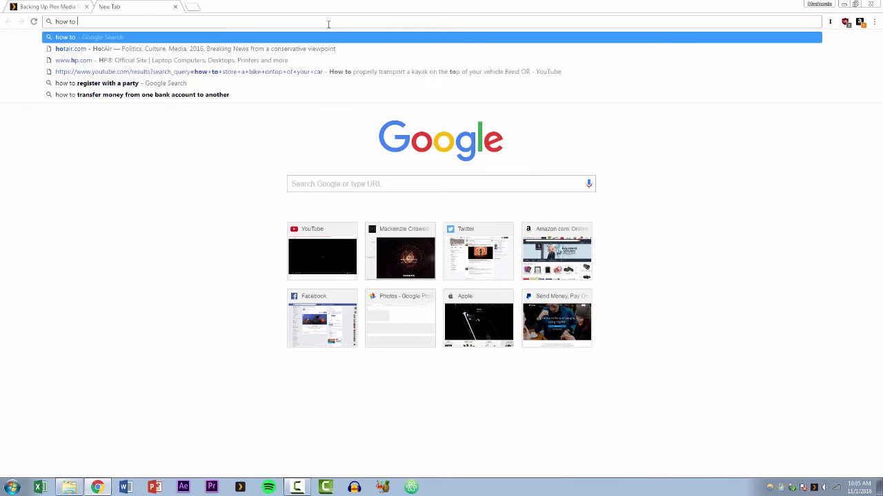
type("find app data folder")
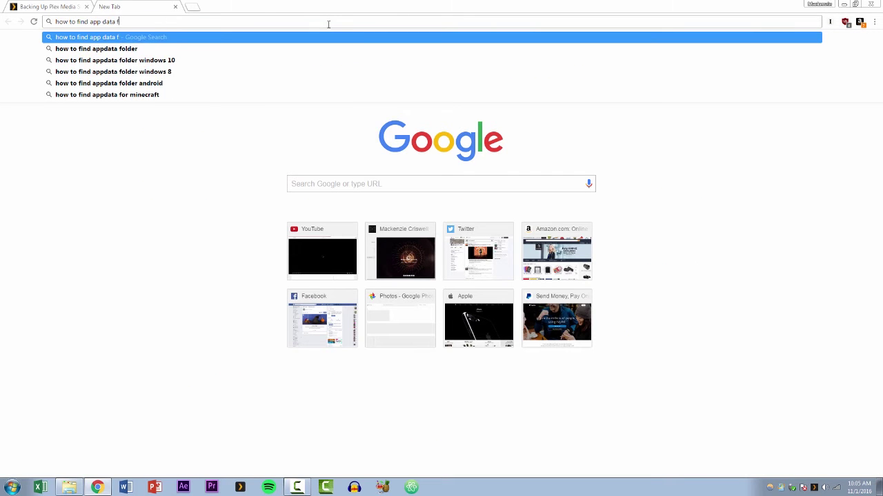
key("Return")
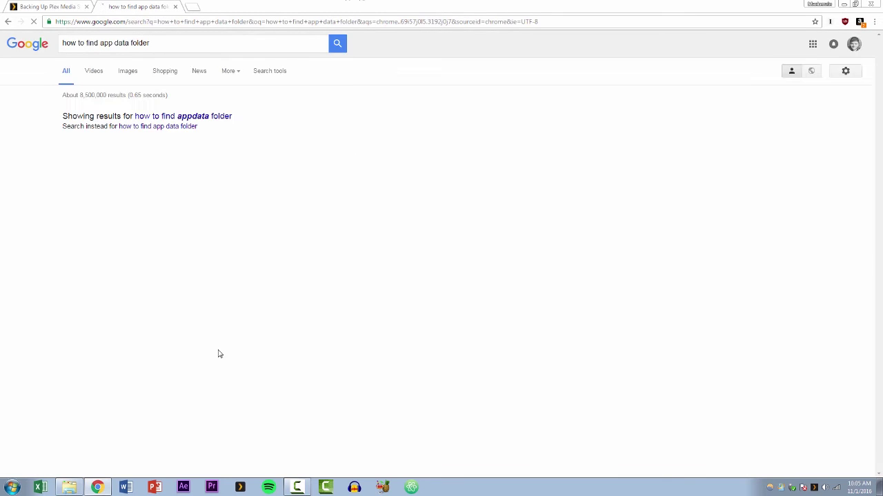
scroll(216, 354, "down", 4)
left_click(145, 274)
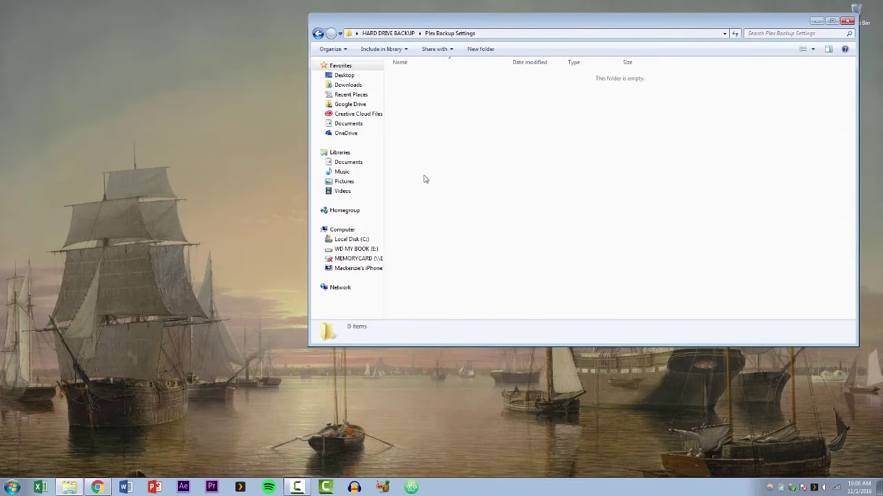
Step: Open %appdata% from Start search, then go up to AppData and into Local
key("super")
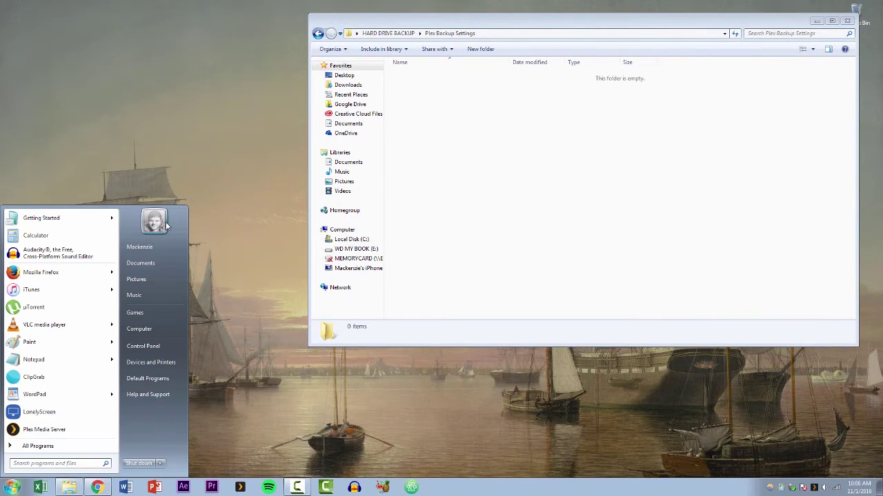
type("%")
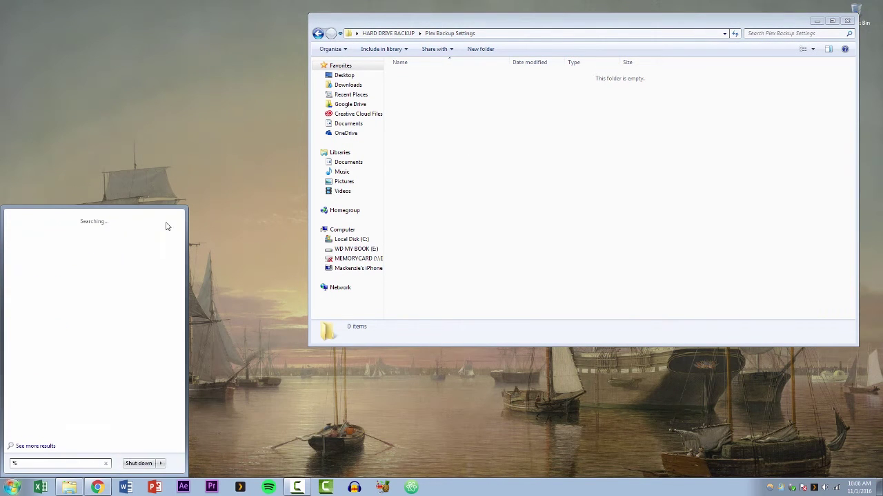
type("appdata%")
left_click(166, 221)
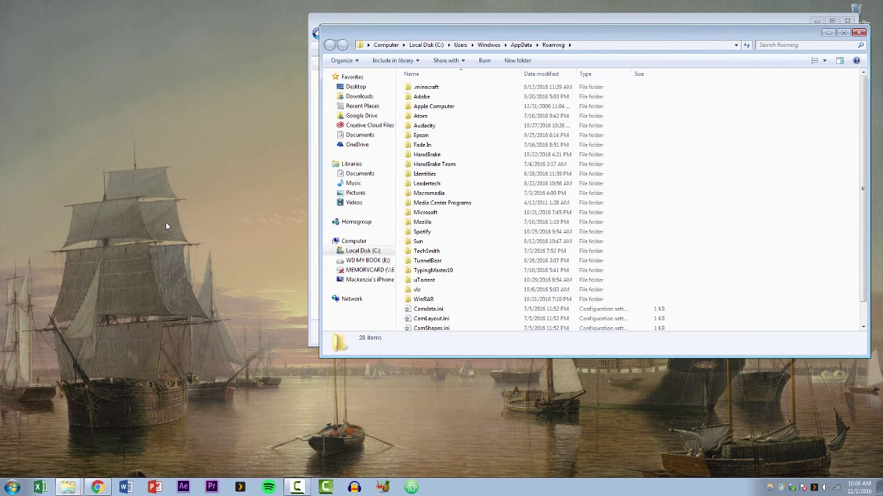
left_click(525, 44)
double_click(500, 88)
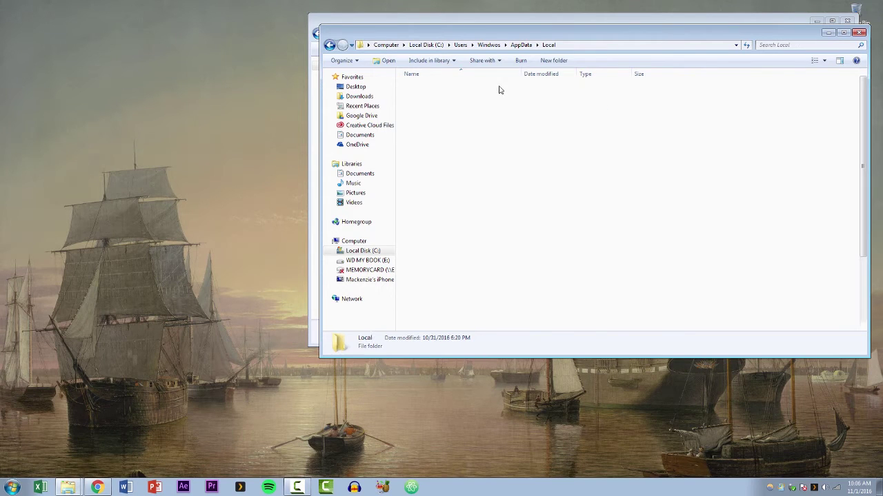
scroll(682, 197, "down", 3)
scroll(693, 213, "up", 3)
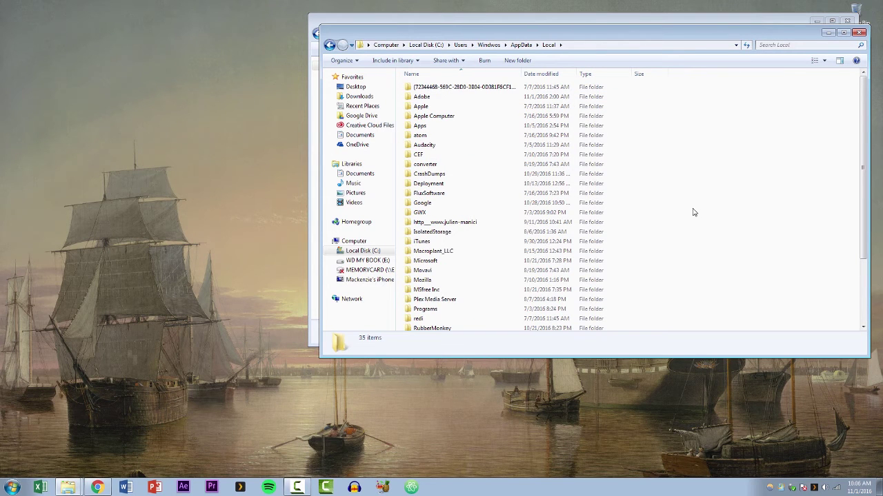
Step: Explore Plex Media Server's Media and Metadata\Movies folders, then return to Local
double_click(471, 301)
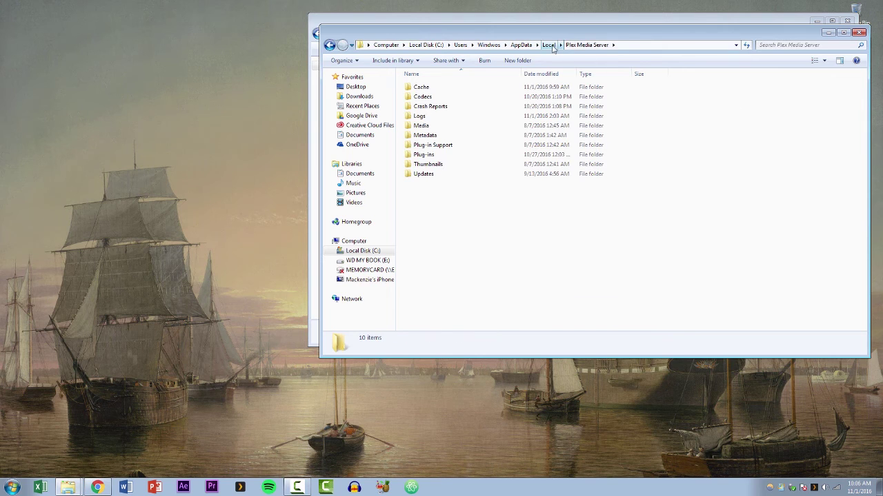
double_click(455, 125)
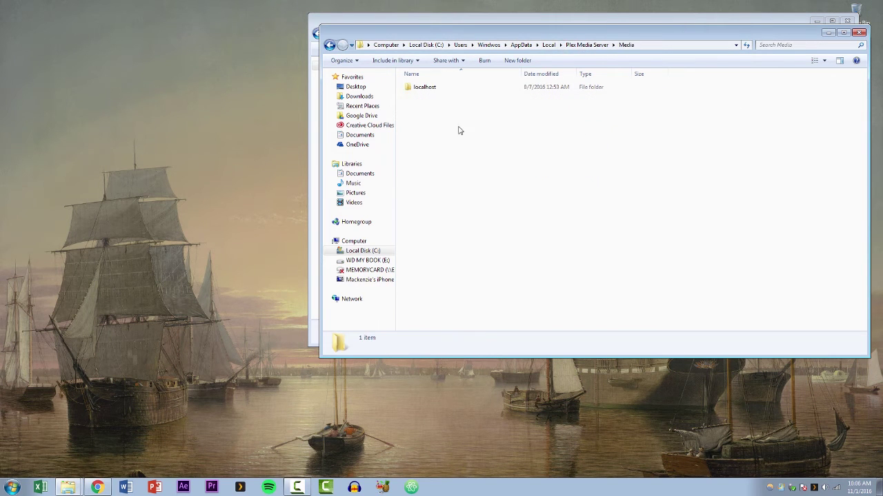
left_click(587, 45)
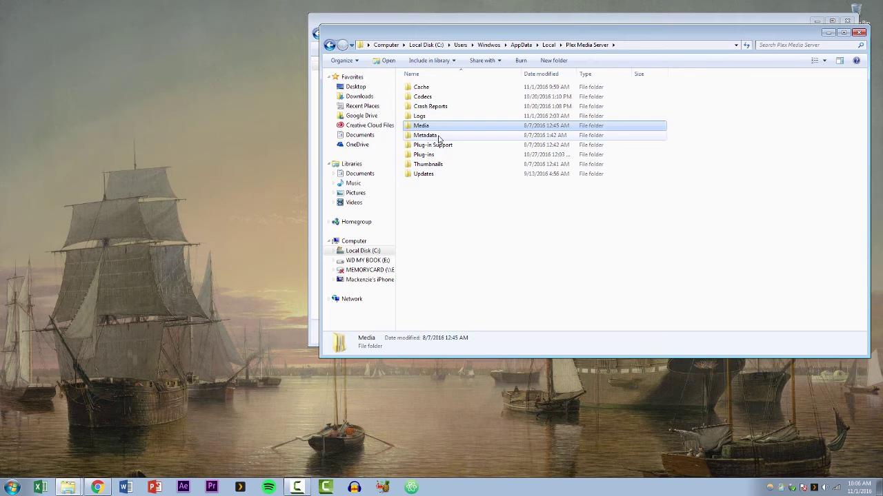
left_click(438, 137)
double_click(438, 135)
double_click(465, 88)
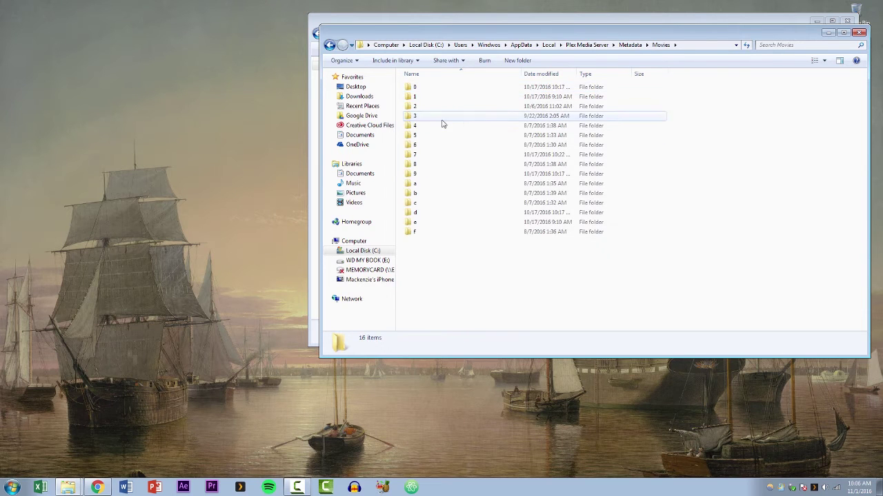
double_click(444, 117)
double_click(655, 145)
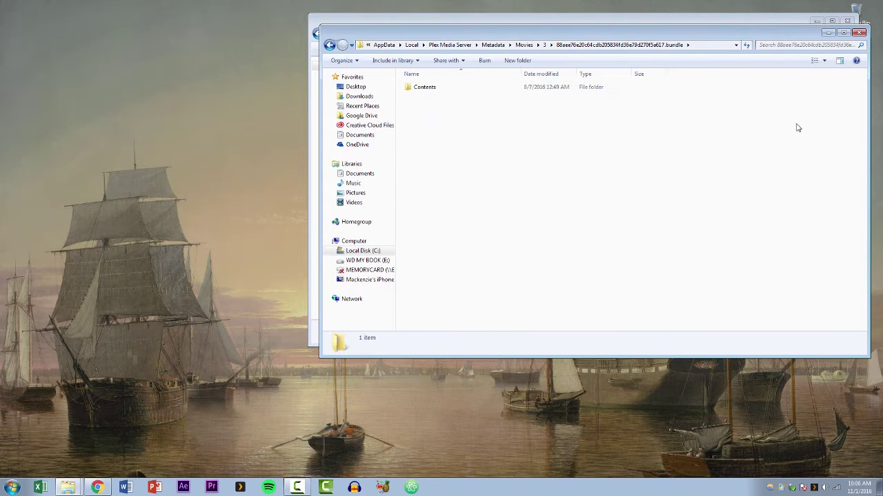
double_click(471, 89)
left_click(600, 44)
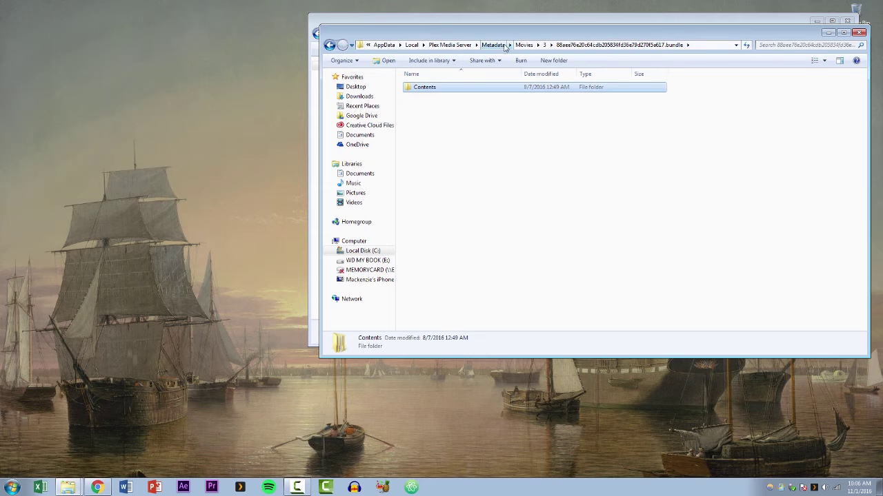
left_click(450, 45)
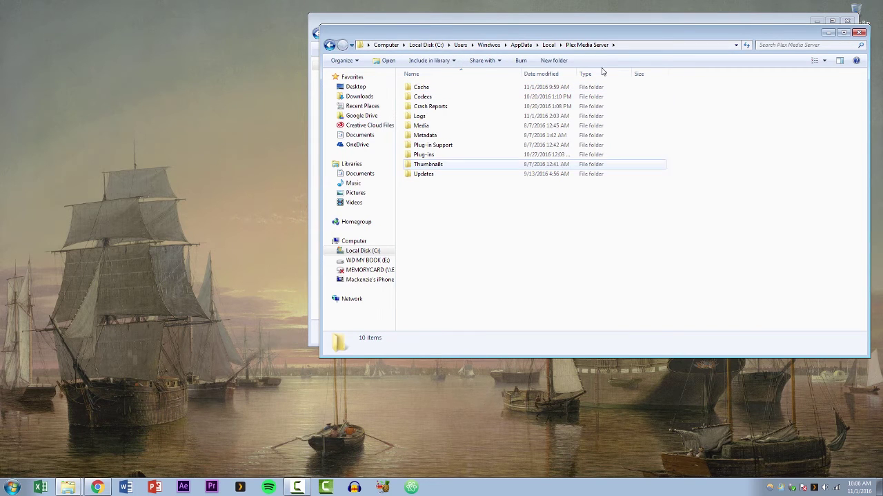
left_click(545, 45)
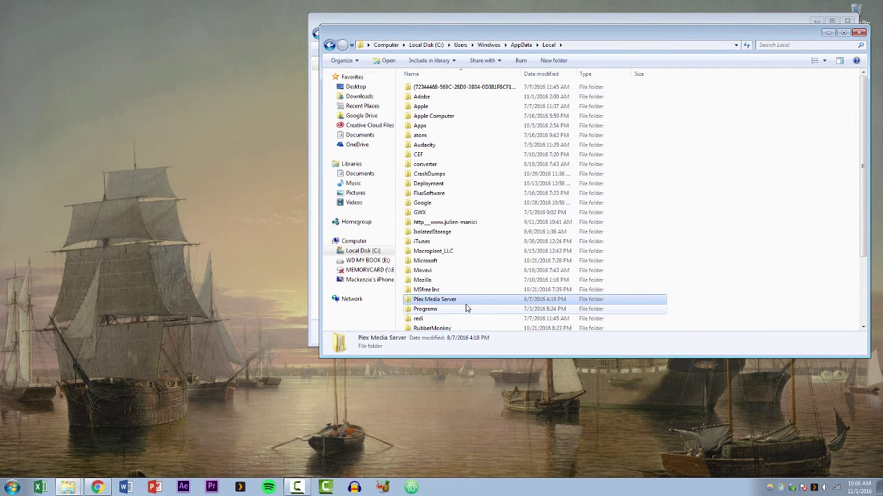
Step: Copy the Plex Media Server folder and paste it into Plex Backup Settings
left_click_drag(687, 33, 387, 108)
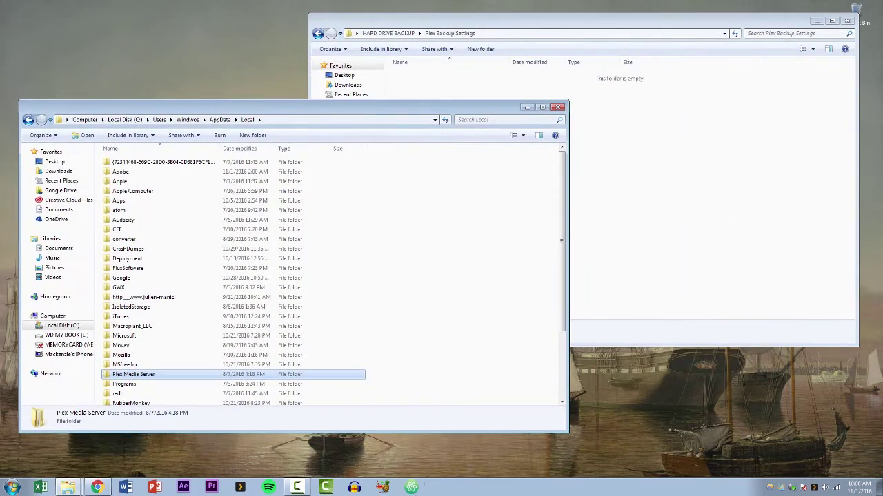
right_click(181, 377)
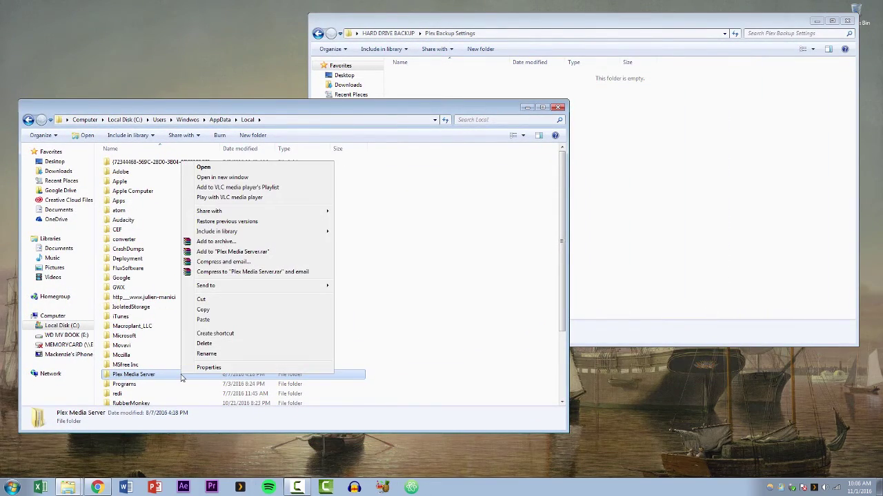
left_click(206, 309)
left_click(648, 200)
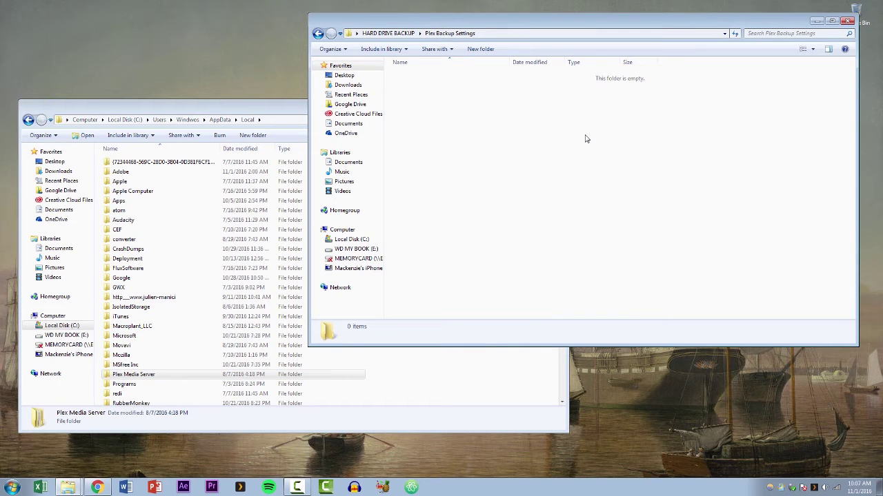
right_click(656, 159)
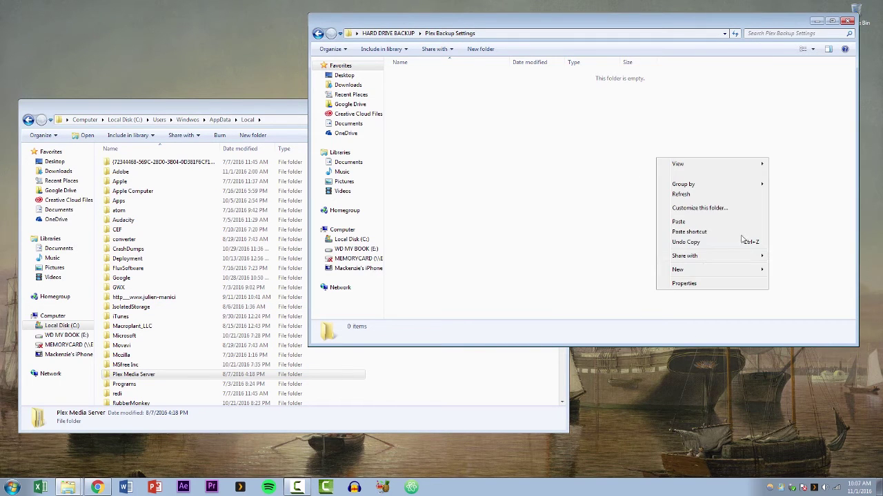
left_click(690, 223)
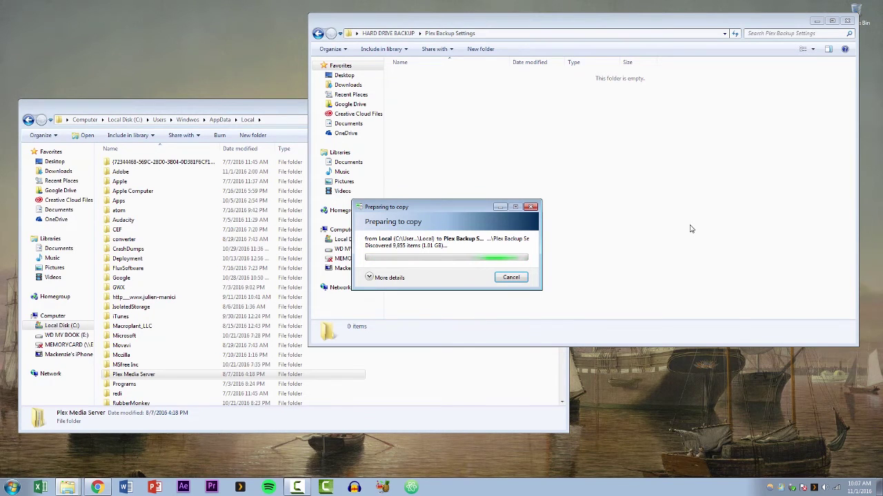
Step: Launch Plex from the taskbar, briefly hide it to check copy progress, and restore it
left_click(243, 488)
left_click(697, 71)
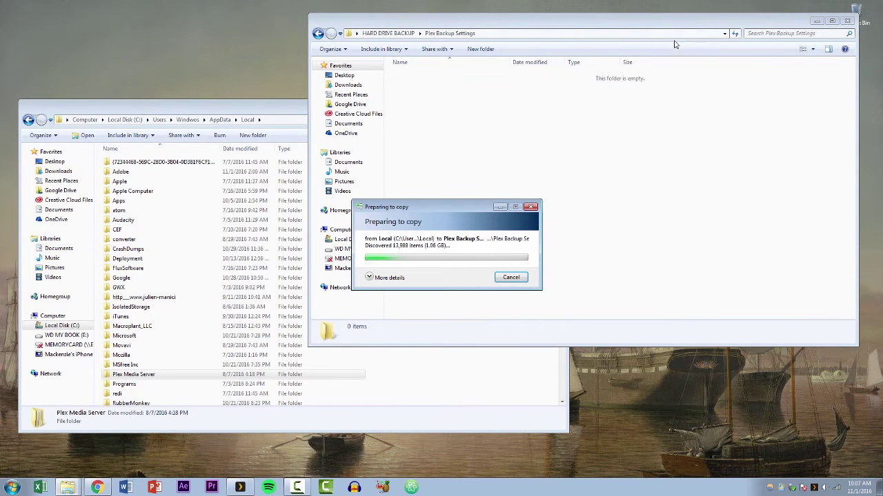
left_click(238, 488)
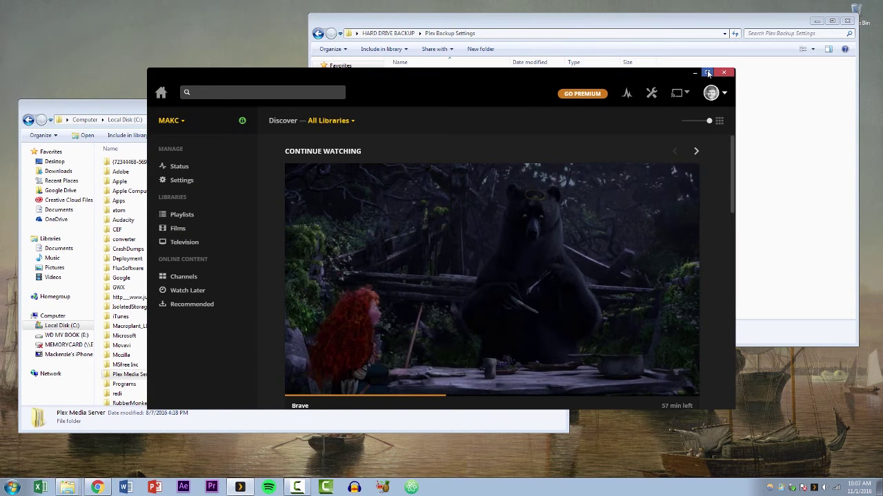
Step: Maximize Plex and browse the Films library and its sort options, then Home and Television
left_click(708, 73)
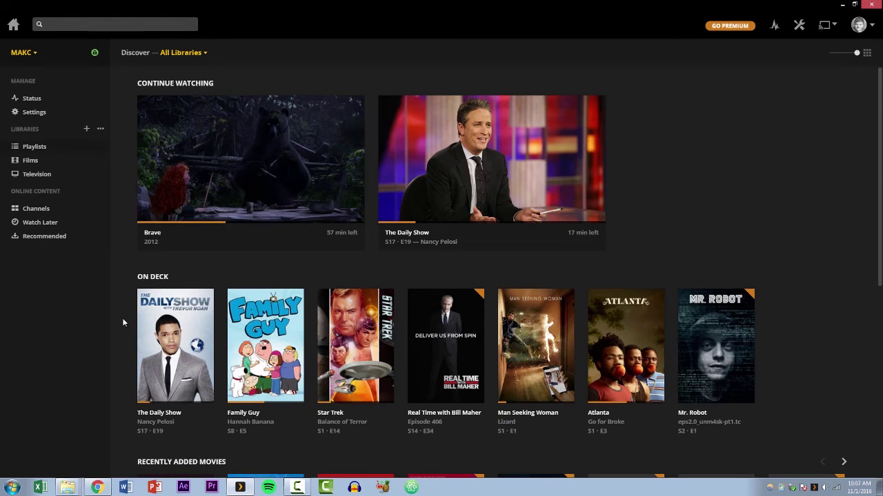
left_click(30, 160)
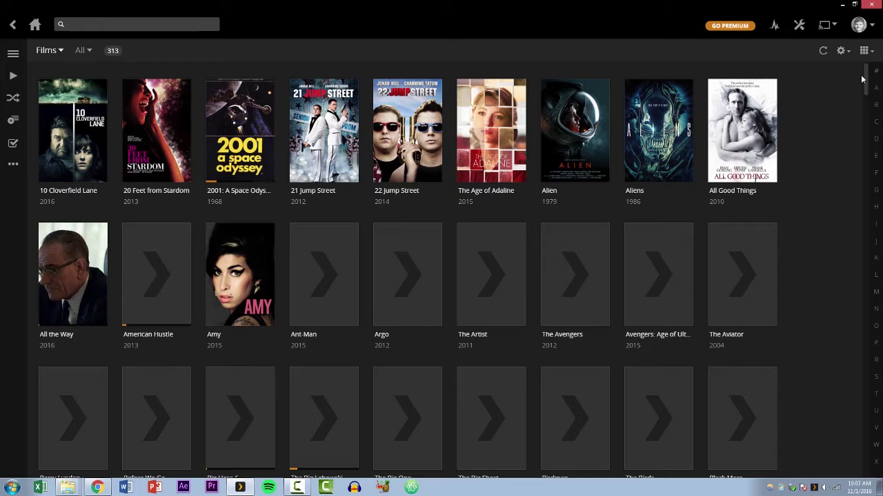
scroll(531, 66, "down", 2)
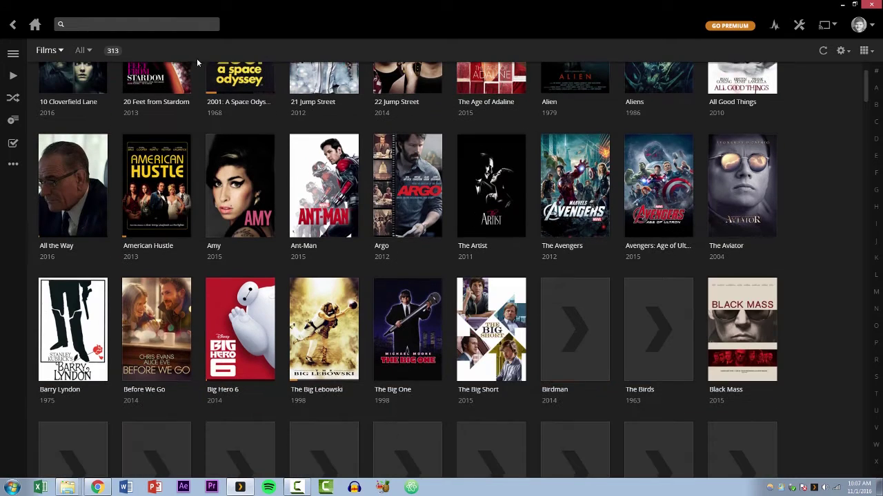
left_click(13, 54)
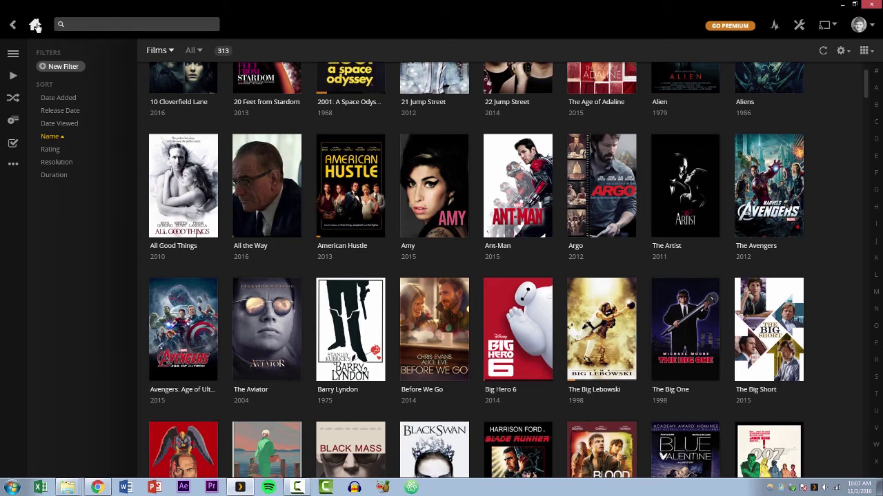
left_click(35, 26)
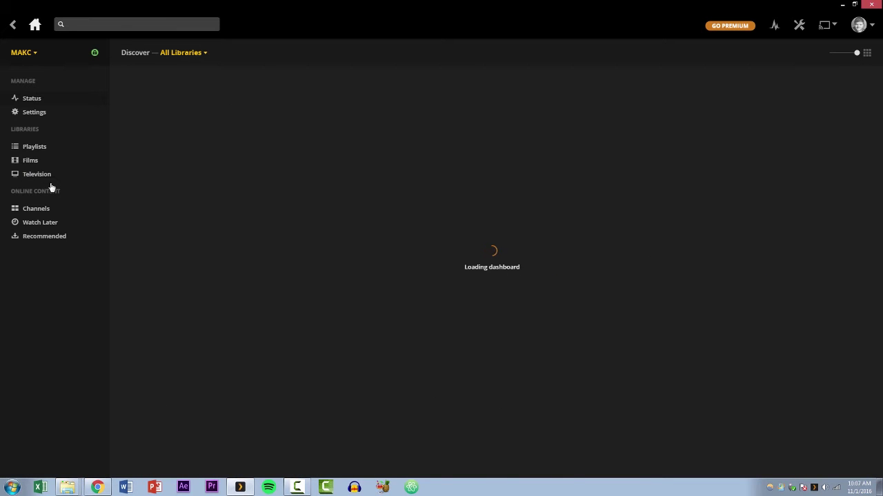
left_click(30, 175)
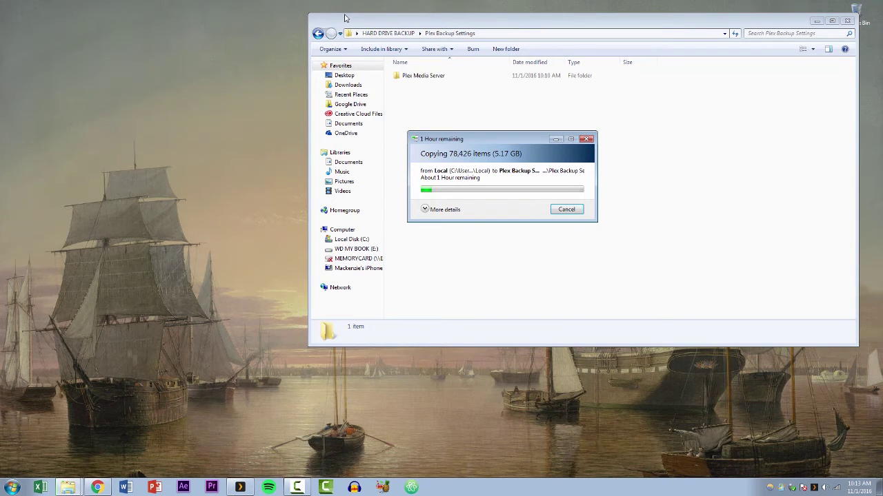
Step: Launch Registry Editor by searching regedit from the Start menu
key("super")
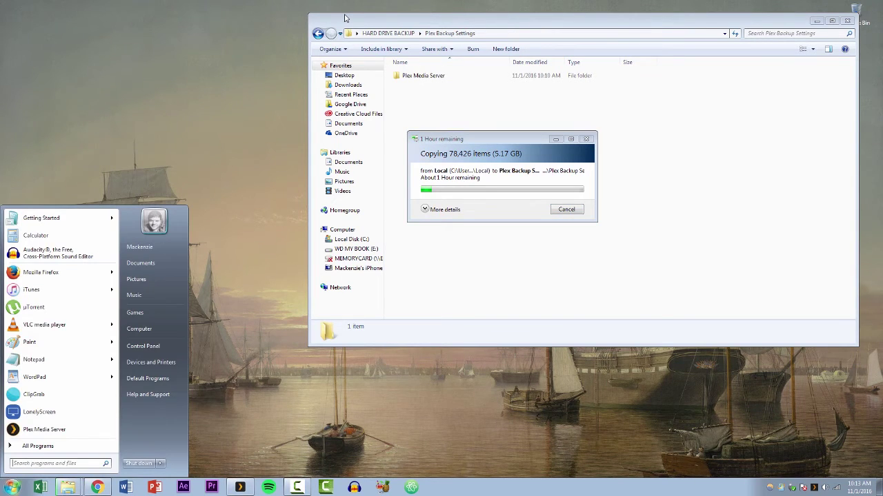
type("re")
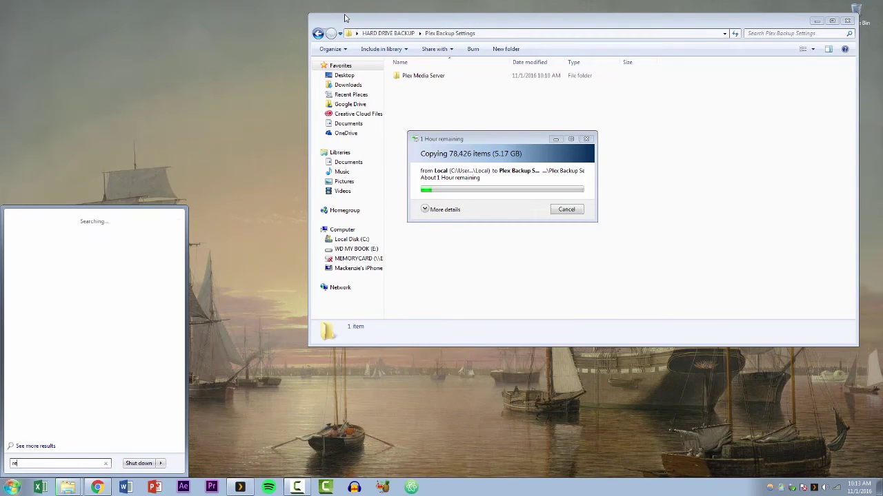
type("gedit")
key("Return")
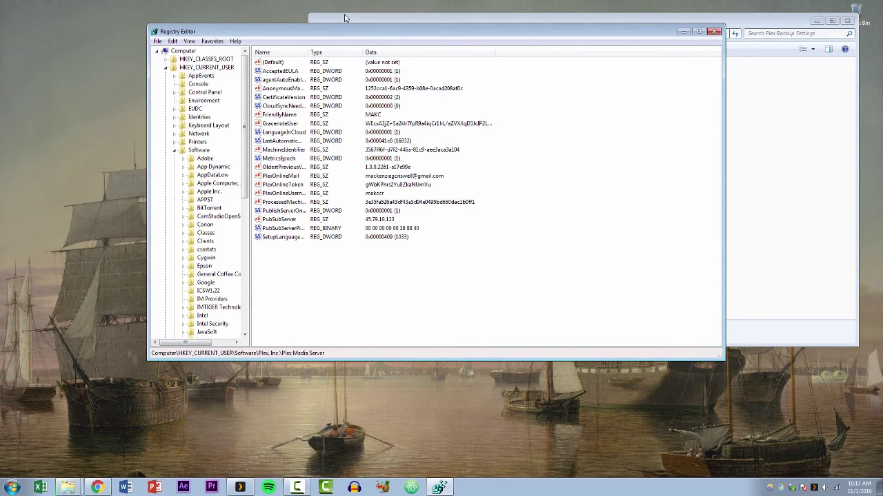
Step: Maximize Registry Editor and collapse the key tree to the five top-level hives
key("super+Up")
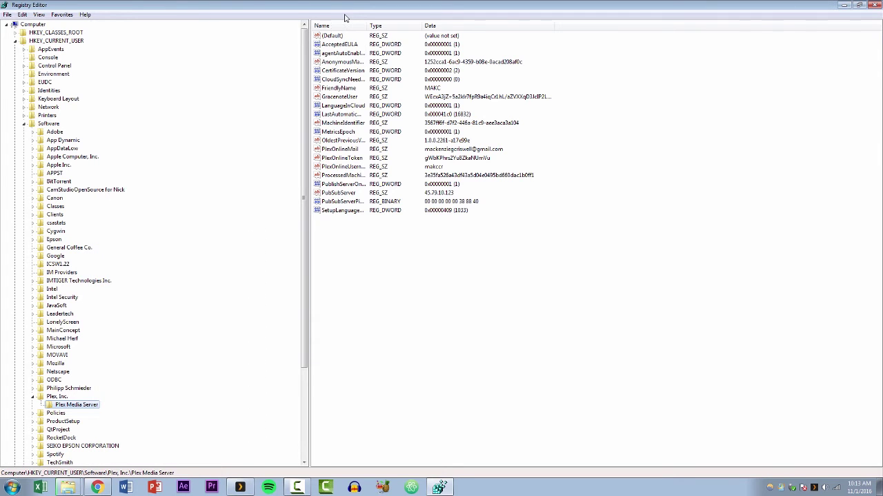
key("Left")
key("Left")
key("Left")
key("Left")
key("Left")
key("Left")
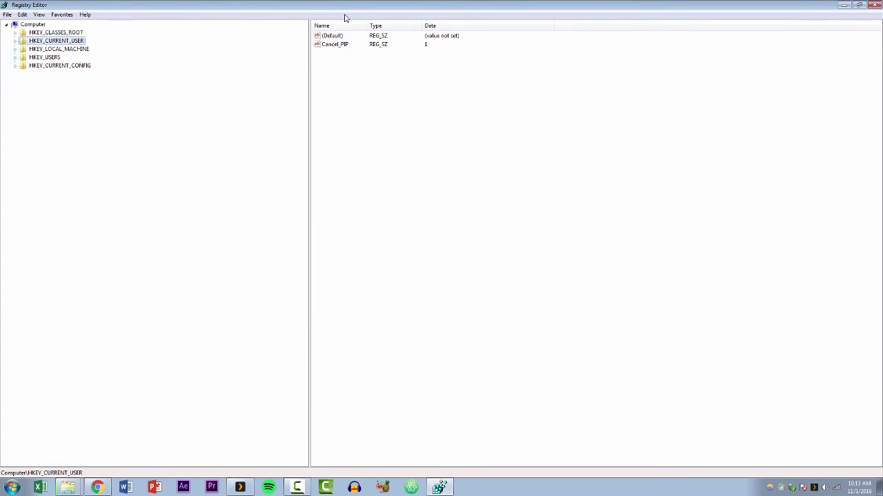
key("Right")
key("F5")
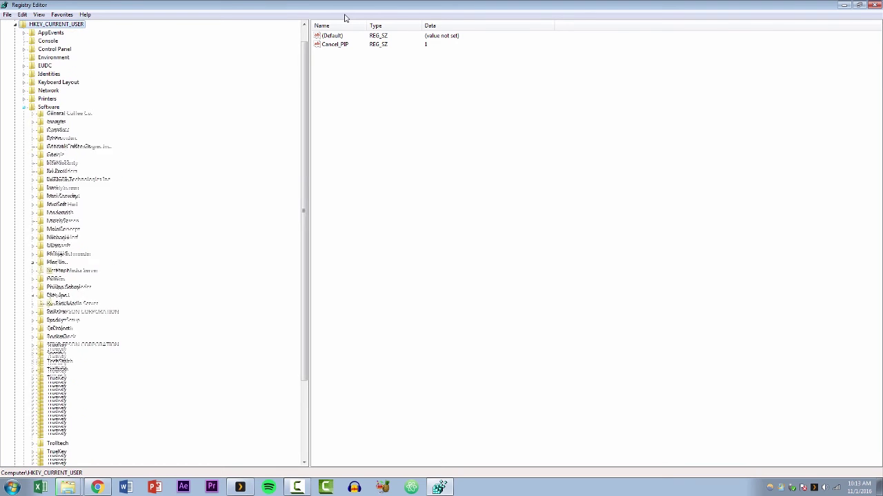
key("Left")
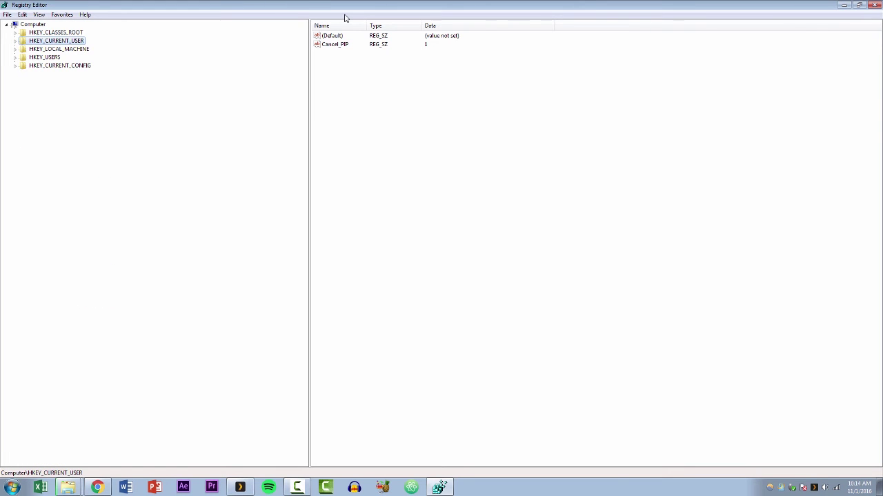
key("Left")
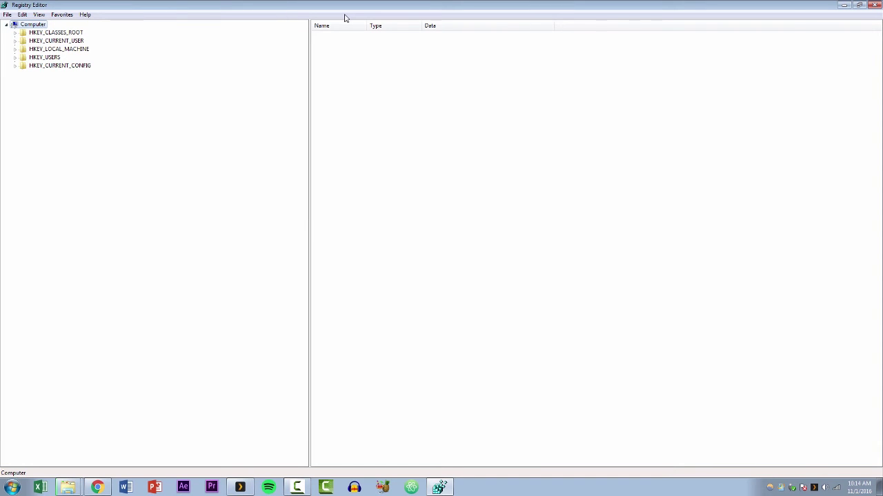
Step: Navigate the key tree to HKEY_CURRENT_USER\Software\Plex, Inc
key("Down")
key("Down")
key("Down")
key("Up")
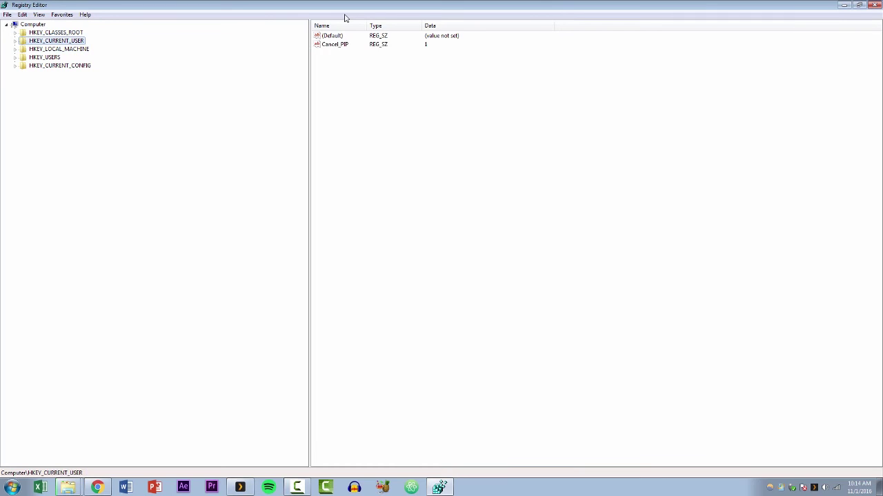
key("Right")
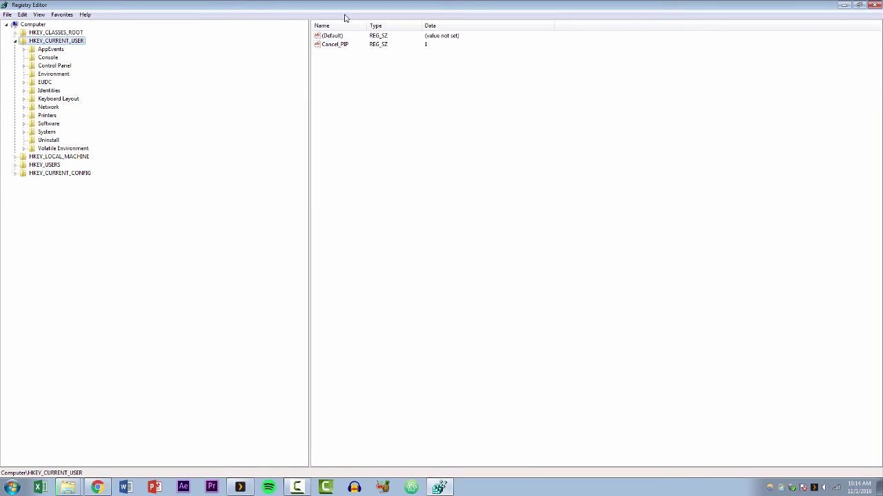
key("s")
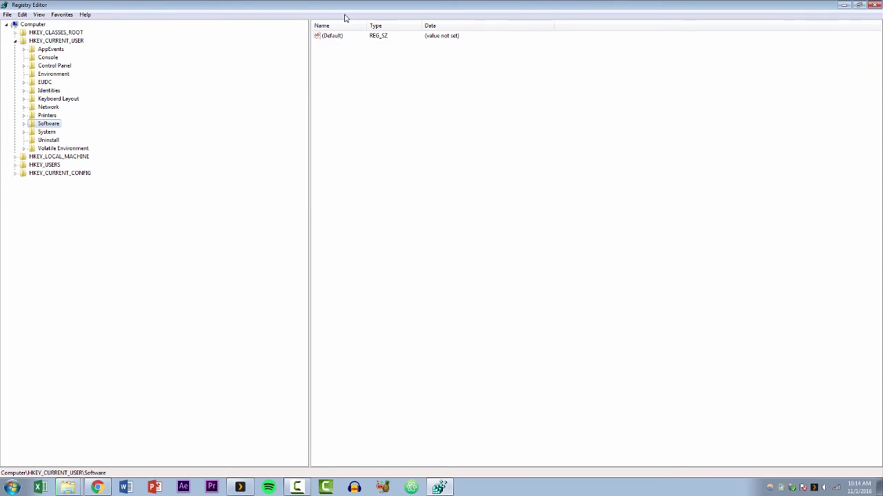
key("Right")
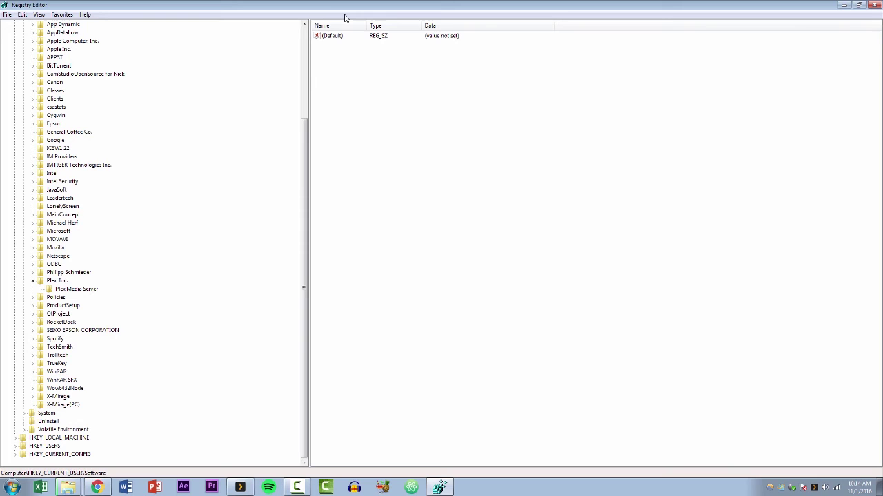
type("plex")
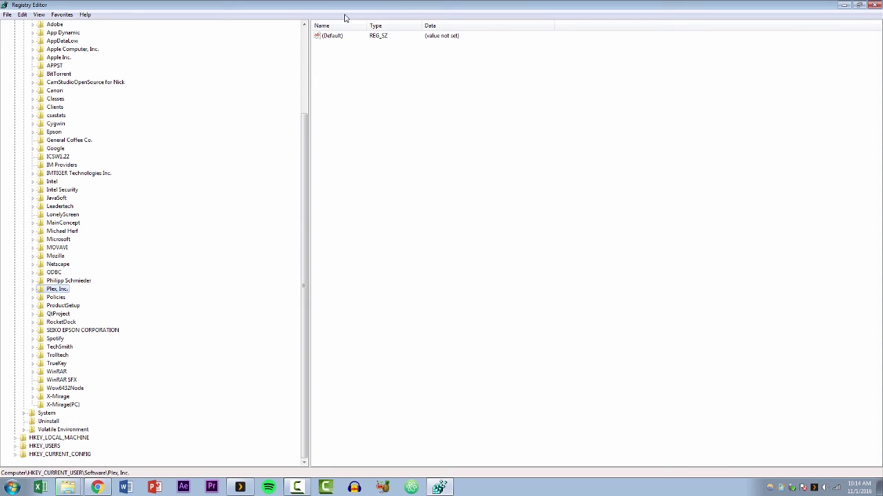
key("Right")
key("Down")
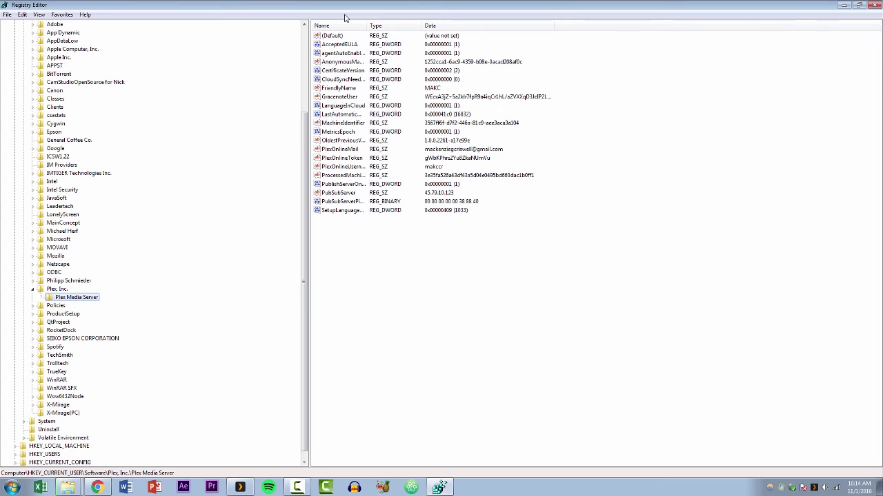
key("Tab")
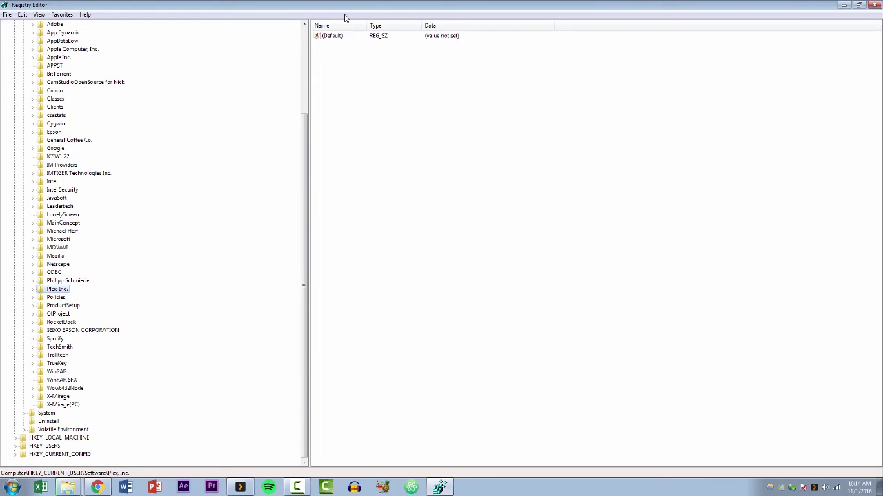
key("shift+F10")
key("Escape")
Step: Export the Plex Media Server key, saving to HARD DRIVE BACKUP\Plex Backup Settings
key("Right")
key("Down")
key("shift+F10")
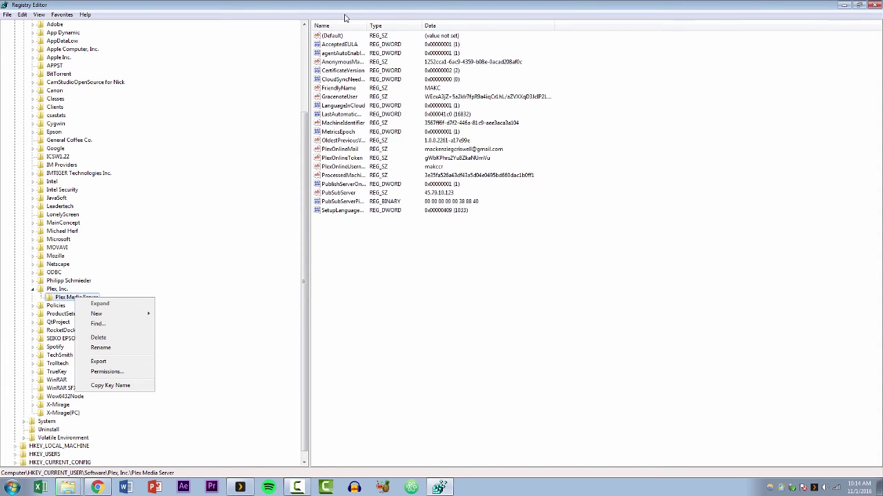
key("e")
key("e")
key("Return")
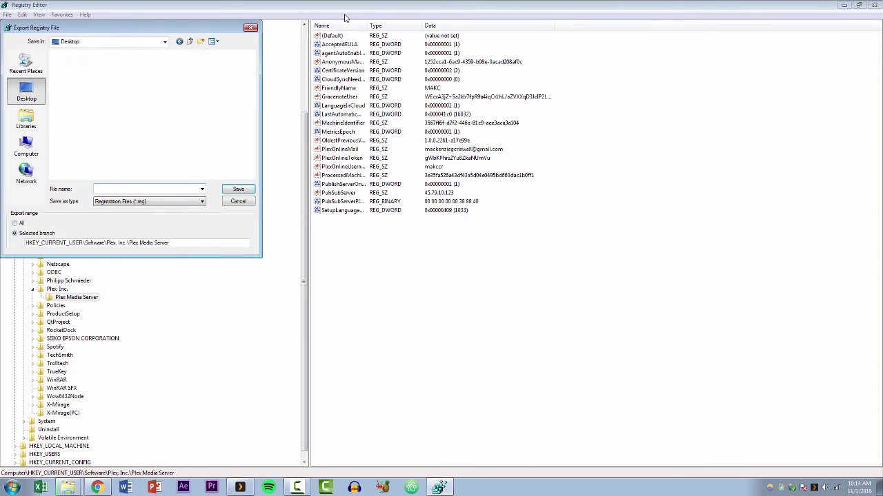
key("h")
key("Return")
key("Down")
key("Down")
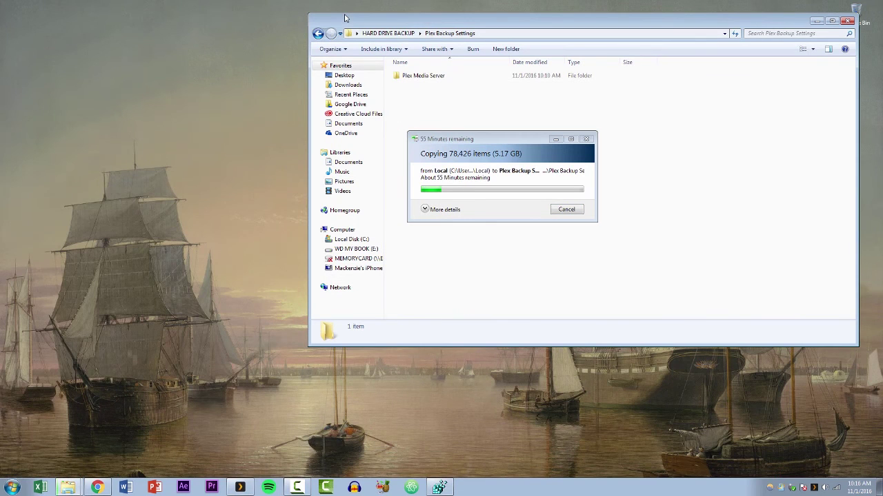
Step: Paste plex data.reg into the new folder inside Plex Backup Settings
key("BackSpace")
key("Return")
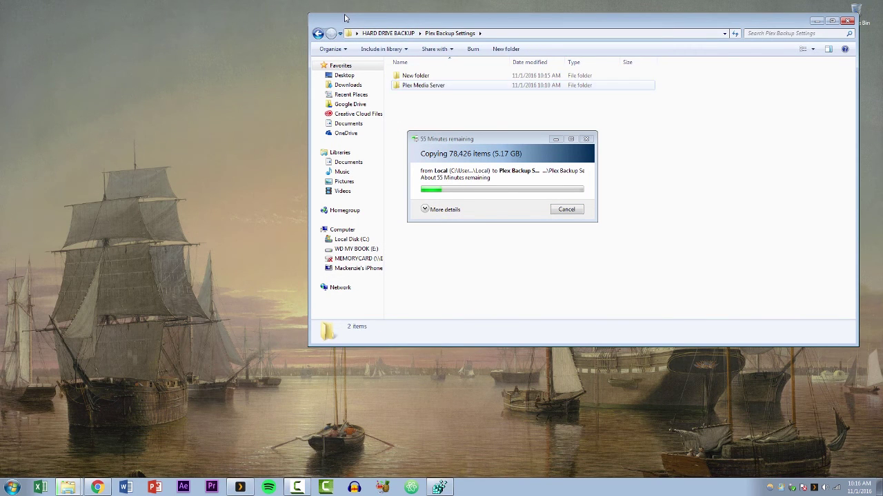
key("Return")
key("ctrl+v")
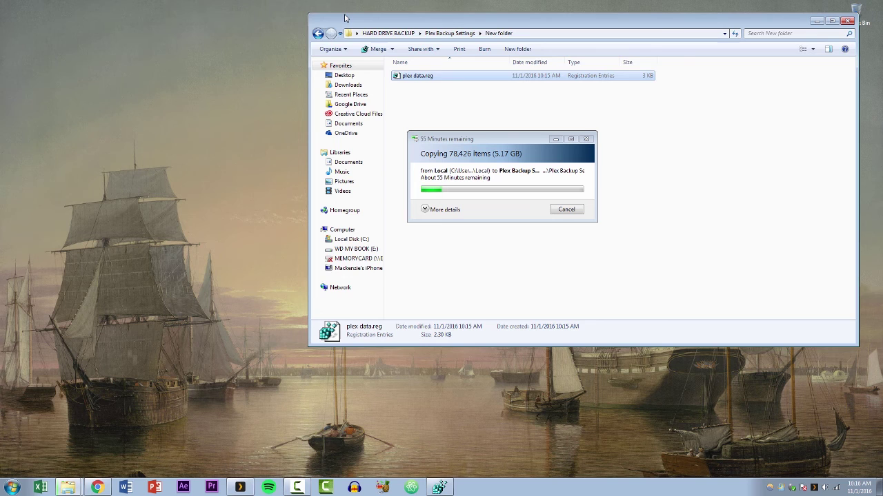
left_click_drag(346, 18, 194, 48)
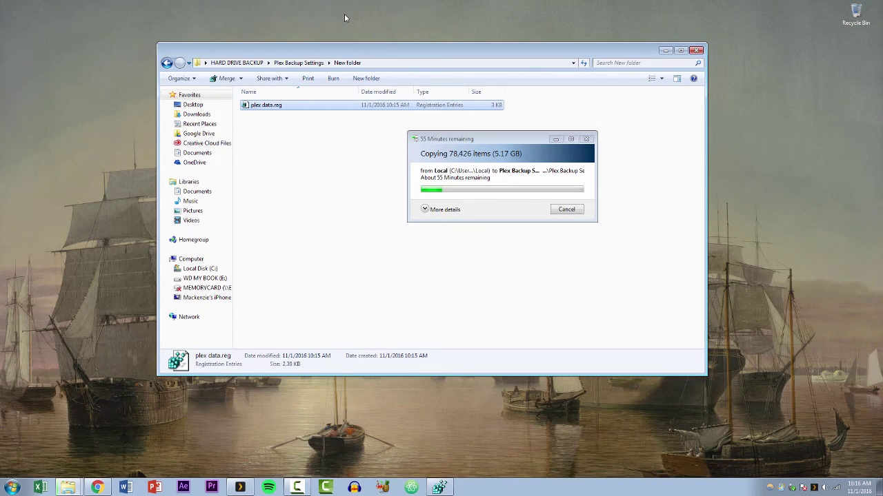
Step: Rename New folder to 'Registry'
key("BackSpace")
key("Menu")
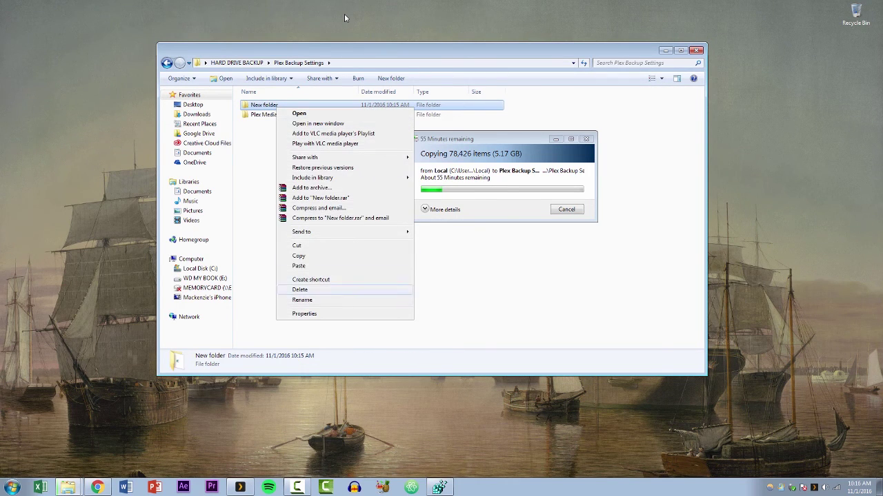
key("Down")
key("Return")
type("Registry")
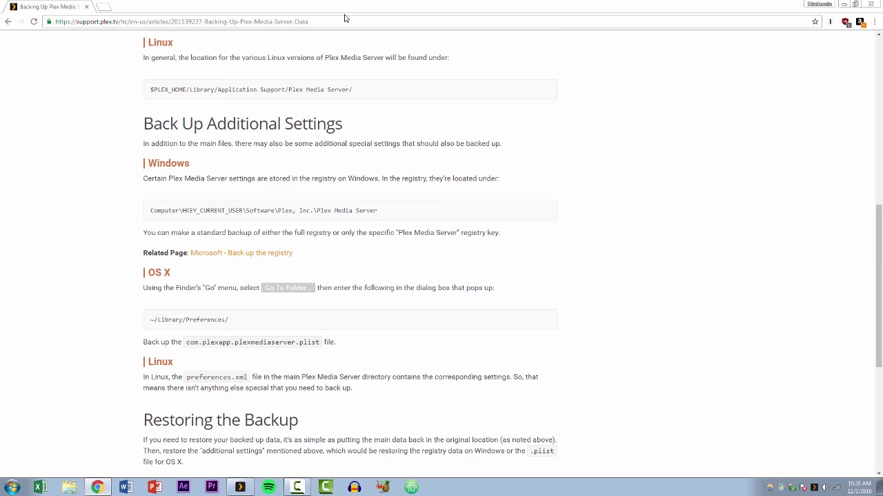
Step: Show the desktop and open the HARD DRIVE BACKUP folder
key("super+d")
key("h")
key("Return")
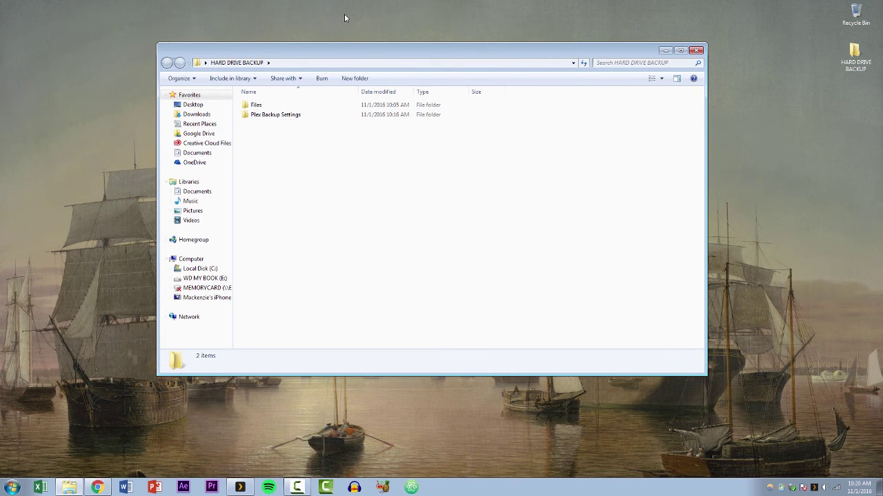
Step: Open Plex Backup Settings, then the original Plex Media Server folder under AppData\Local via %appdata
key("p")
key("Return")
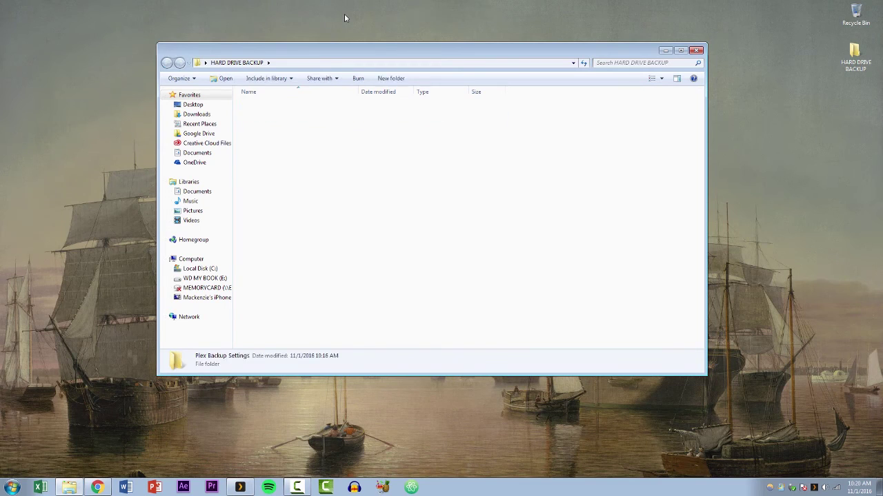
key("super")
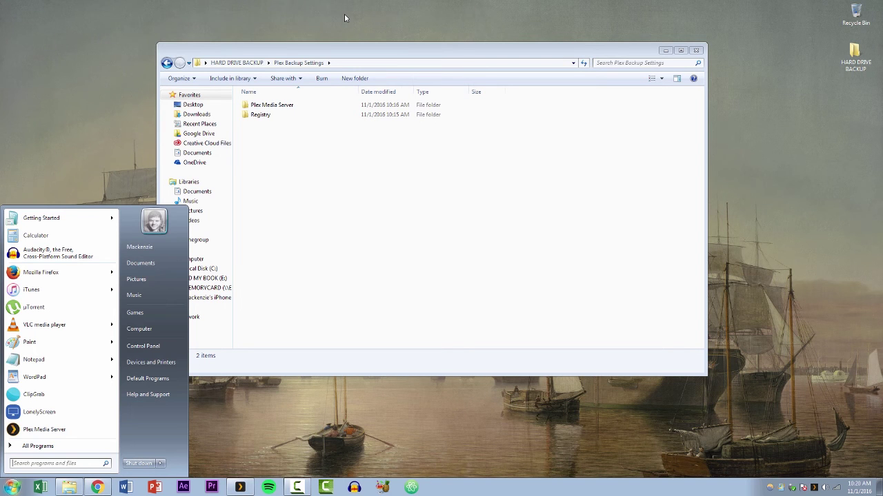
type("%ap")
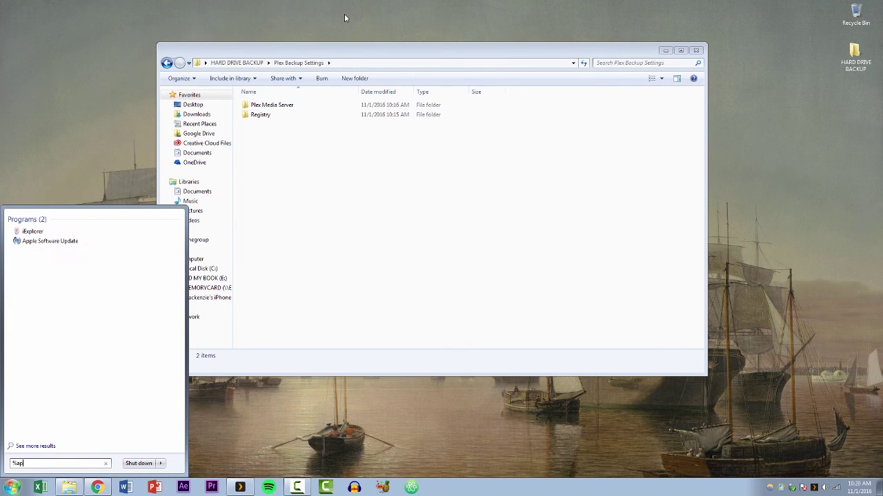
type("pdata")
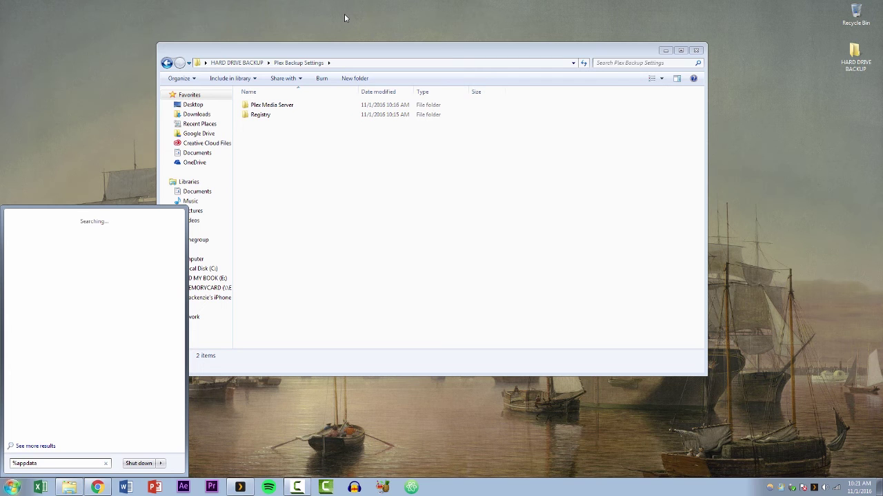
key("Return")
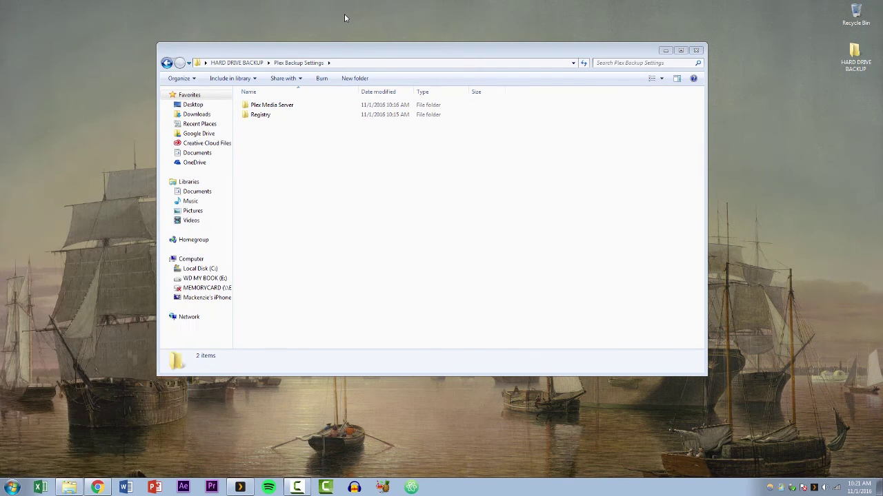
key("alt+Up")
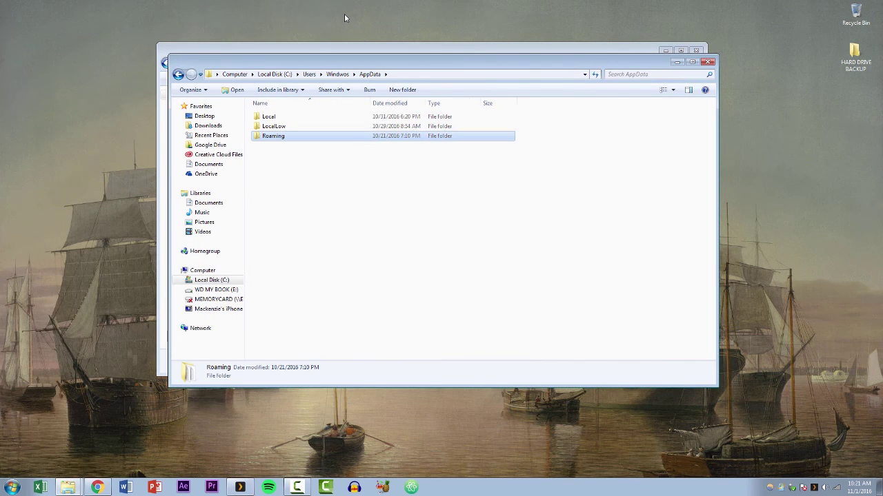
key("Up")
key("Up")
key("Return")
key("Up")
key("Up")
key("Up")
key("Up")
key("Up")
key("Up")
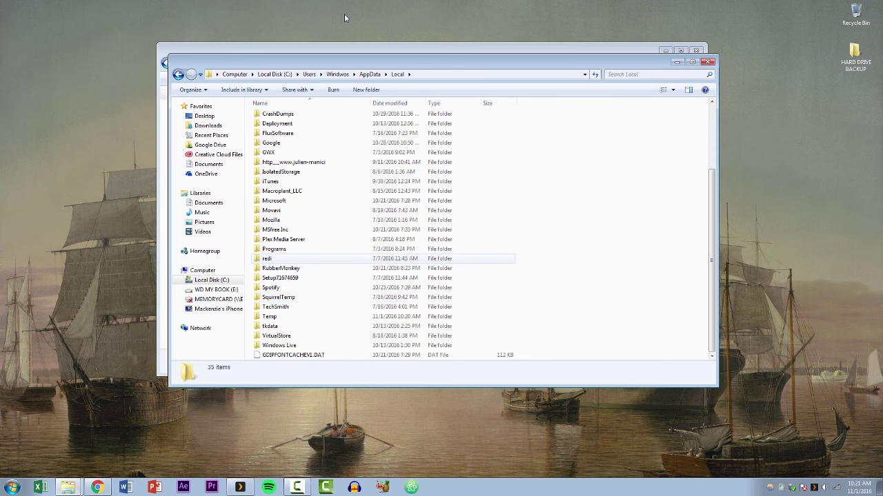
key("Return")
Step: Compare the backed-up Plex Media Server folder with the original, then close the AppData window
key("super+Right")
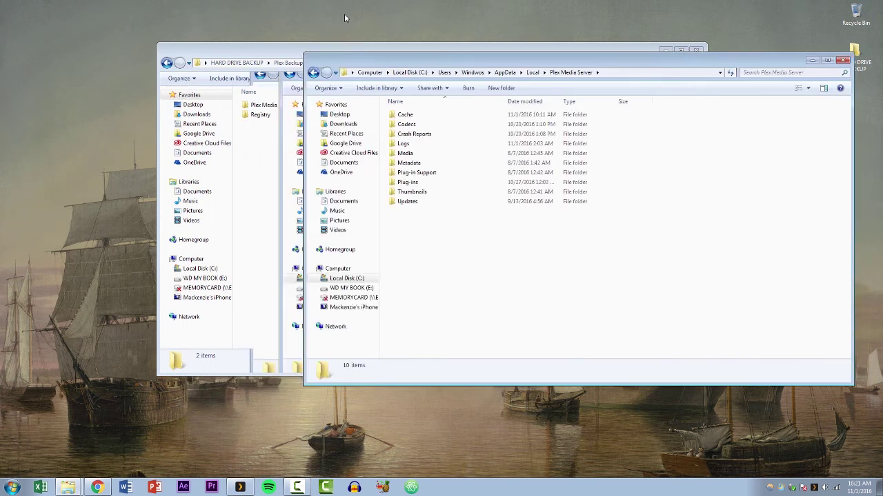
key("alt+Tab")
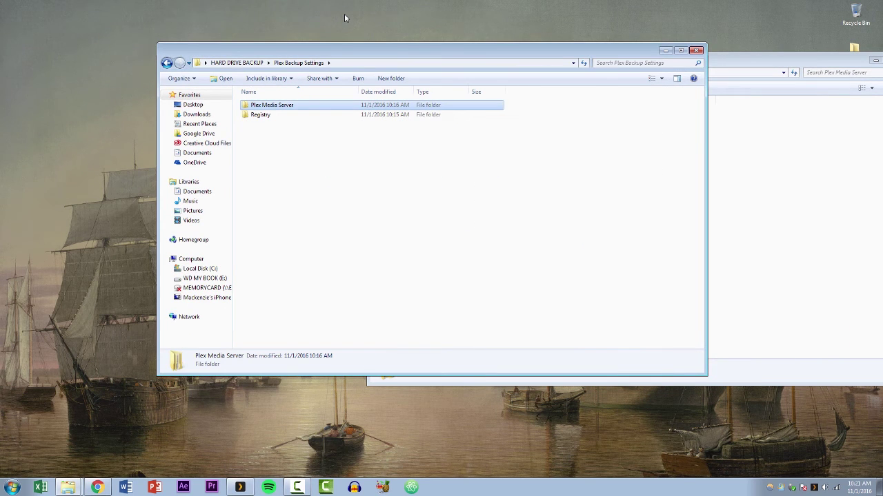
key("Return")
key("alt+Tab")
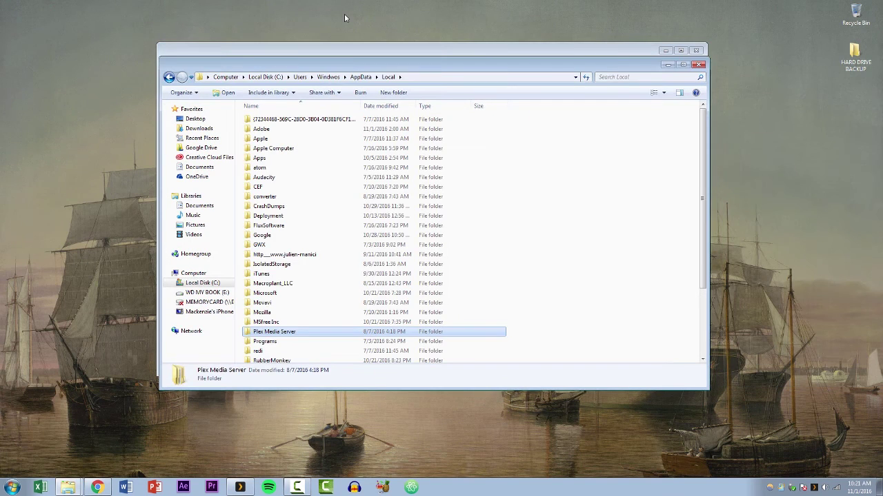
key("alt+F4")
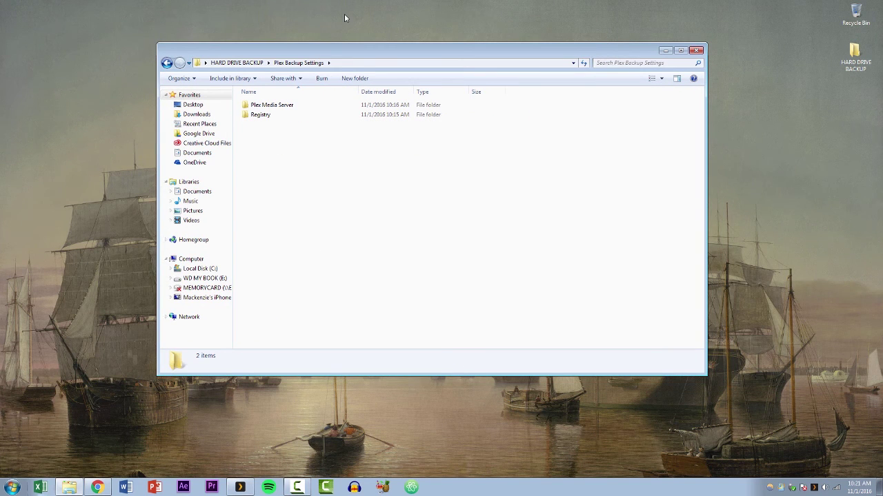
key("super")
Step: Launch regedit, select the Software key, and start a registry File > Import
type("regedit")
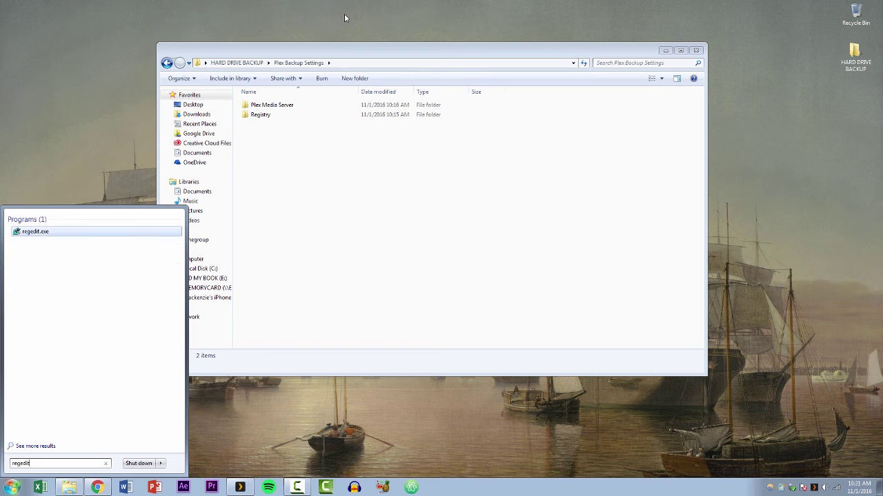
key("Return")
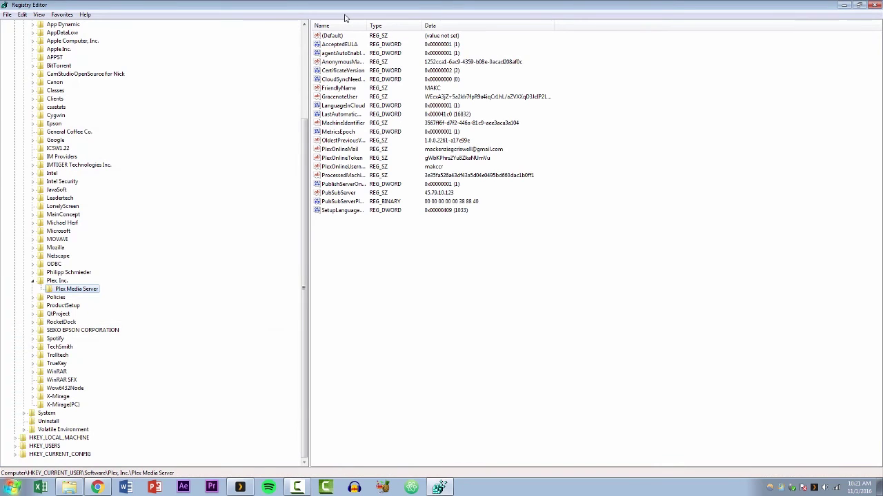
key("BackSpace")
key("BackSpace")
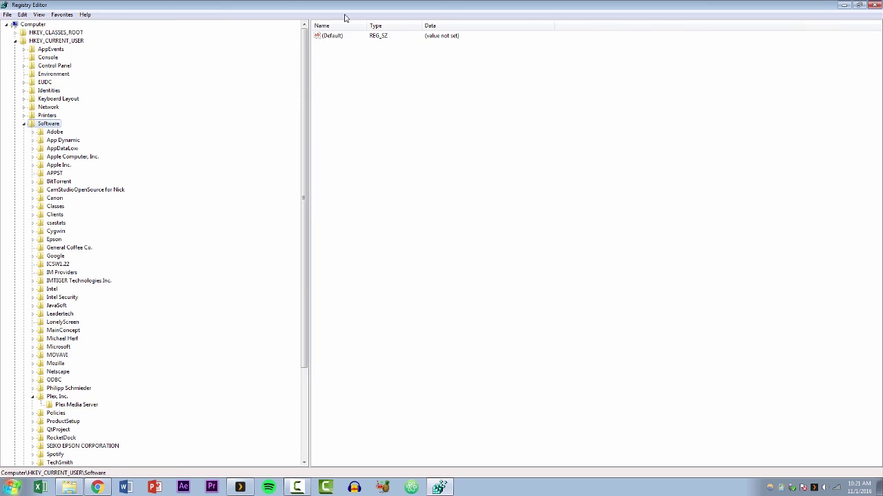
key("Tab")
key("alt")
key("f")
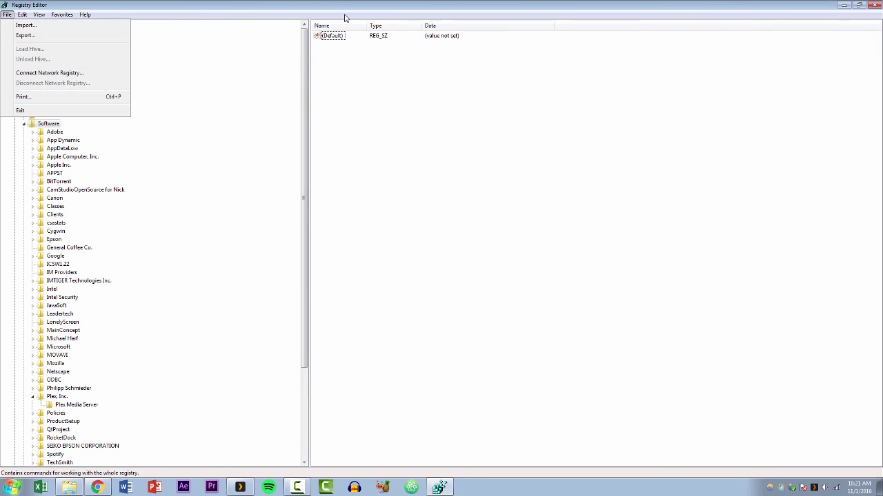
key("Down")
key("Up")
key("Return")
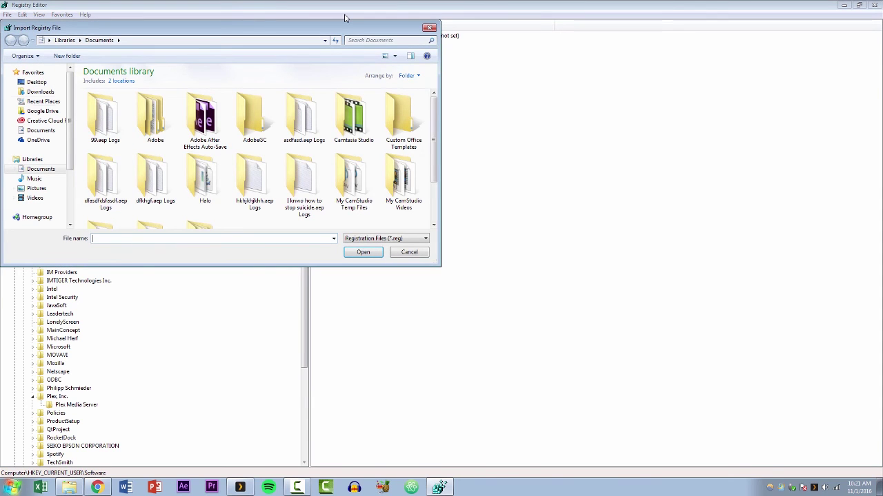
Step: Import HARD DRIVE BACKUP\Plex Backup Settings\Registry\plex data.reg, confirm success, and close Registry Editor
key("End")
key("Return")
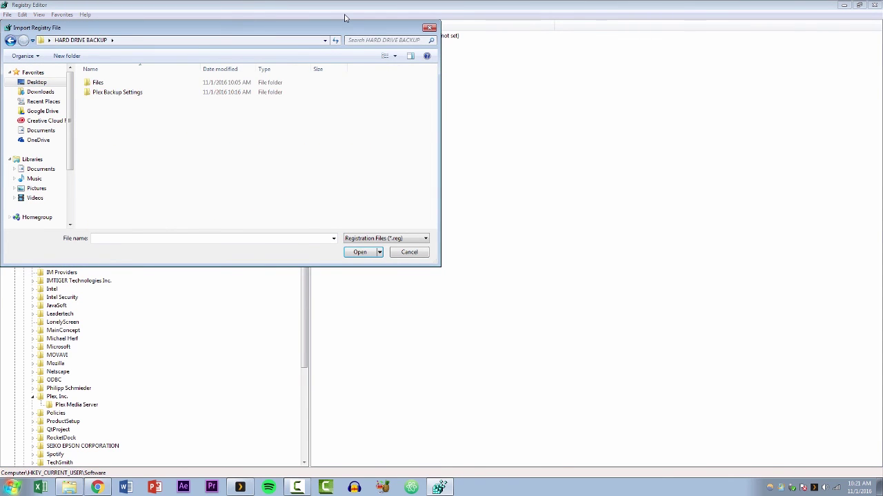
key("Down")
key("Down")
key("Return")
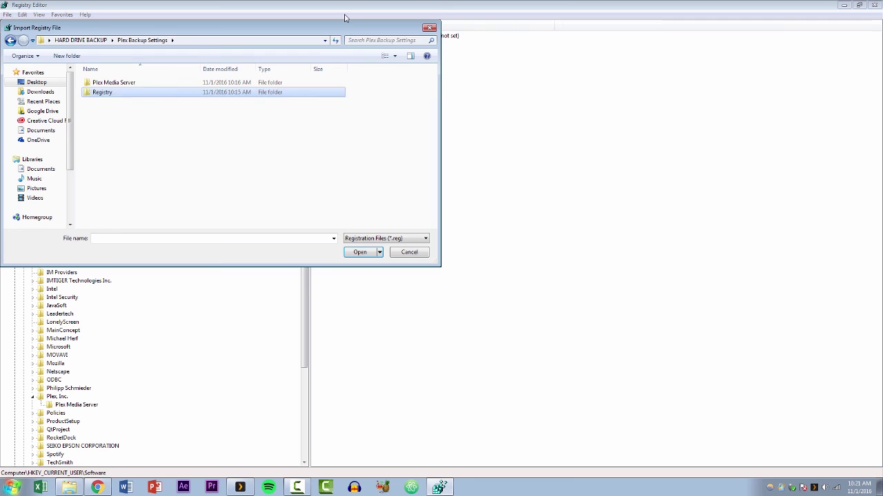
key("Return")
key("Down")
key("Return")
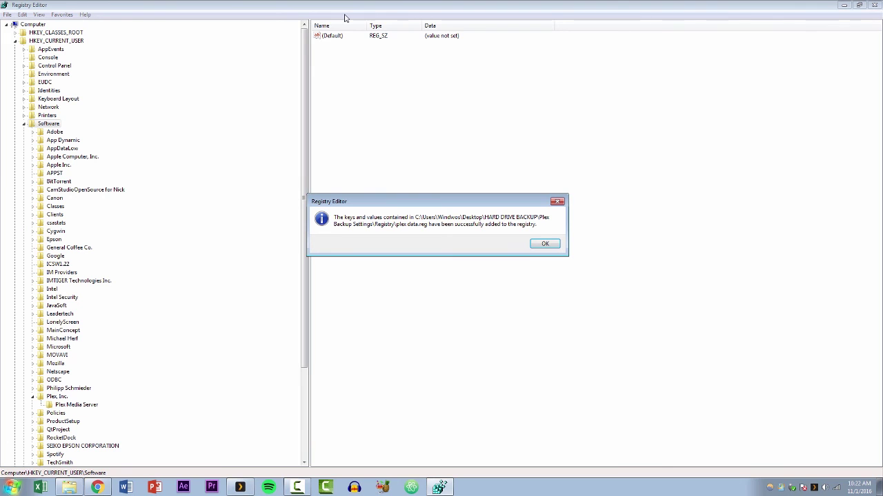
key("Return")
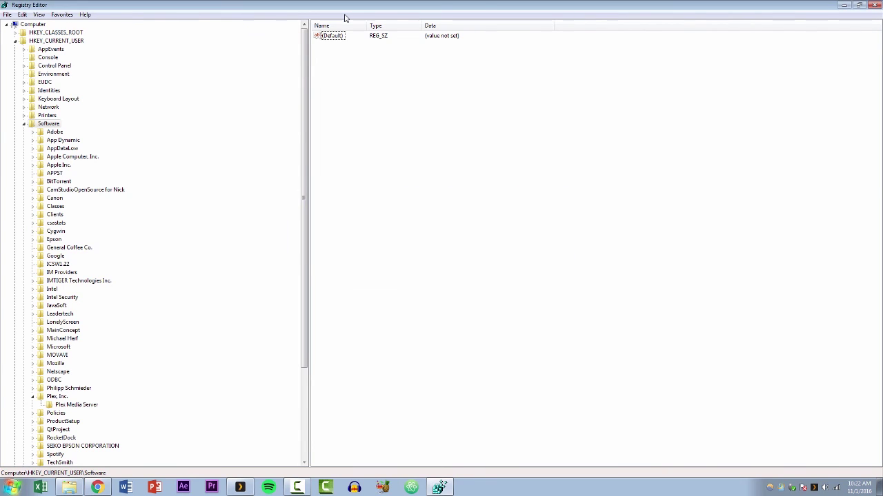
key("alt+F4")
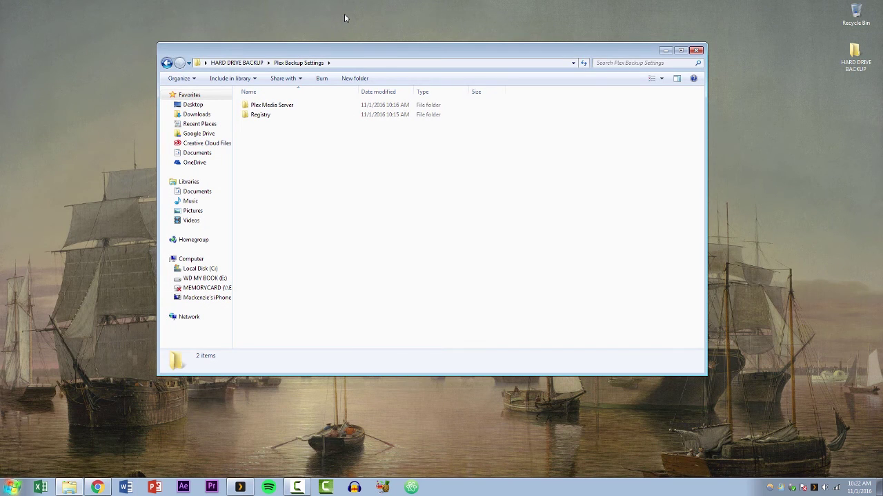
Step: Close the Plex Backup Settings window and return Plex to its Television library of 21 shows
key("alt+F4")
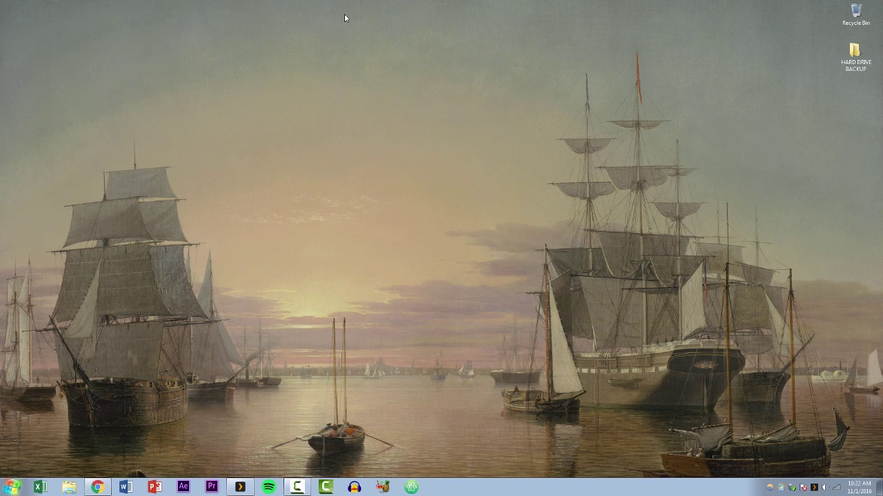
key("alt+Tab")
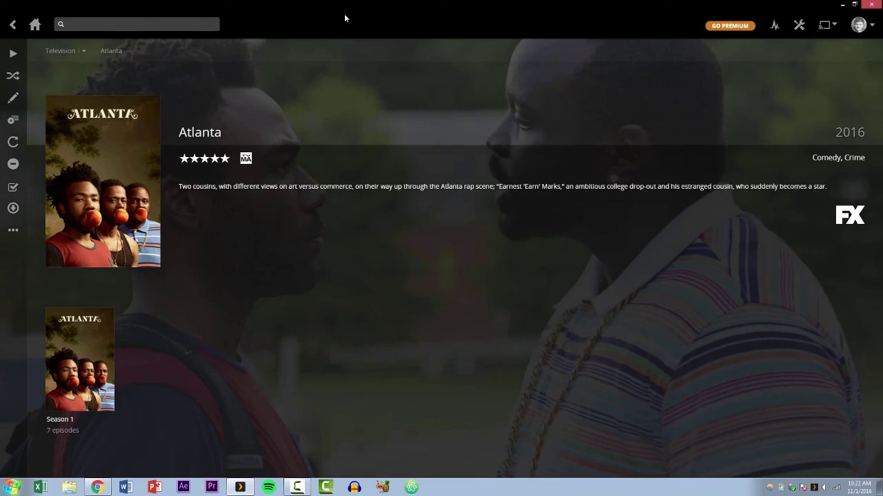
key("Escape")
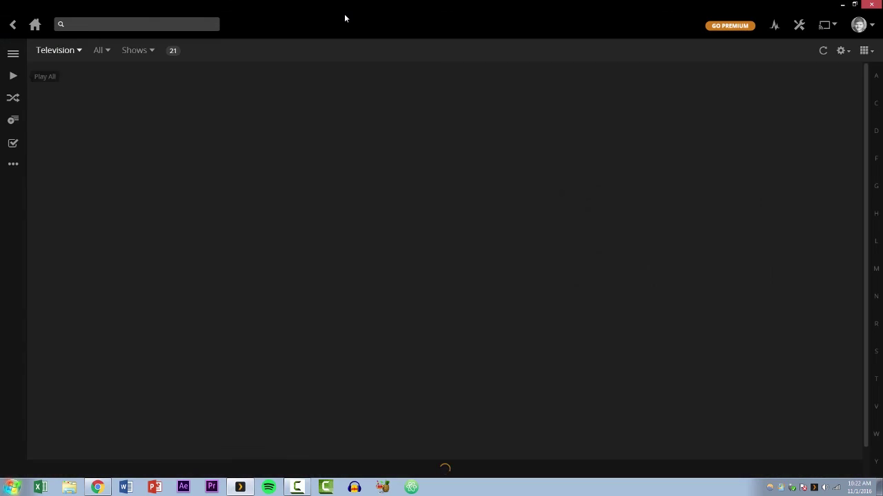